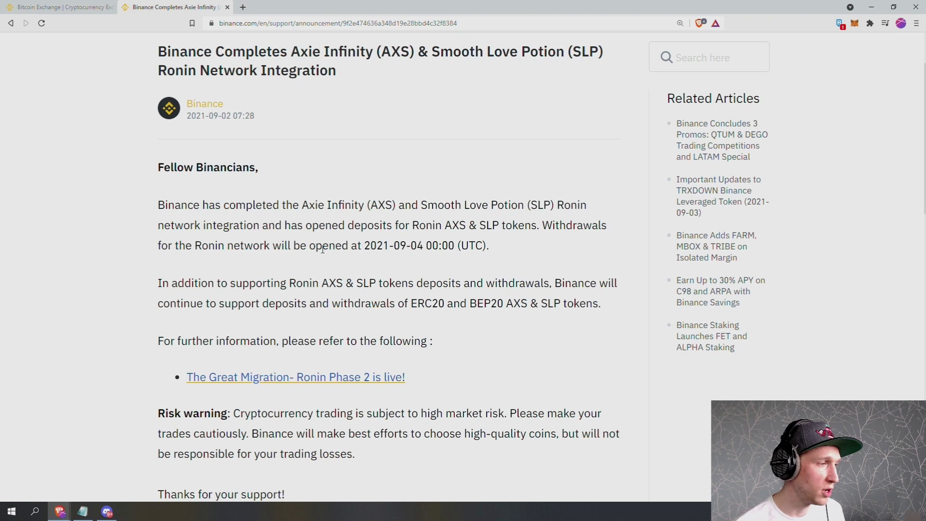
# Step: Jump to the end of the announcement, then switch back to the Binance homepage tab
pyautogui.click(416, 245)
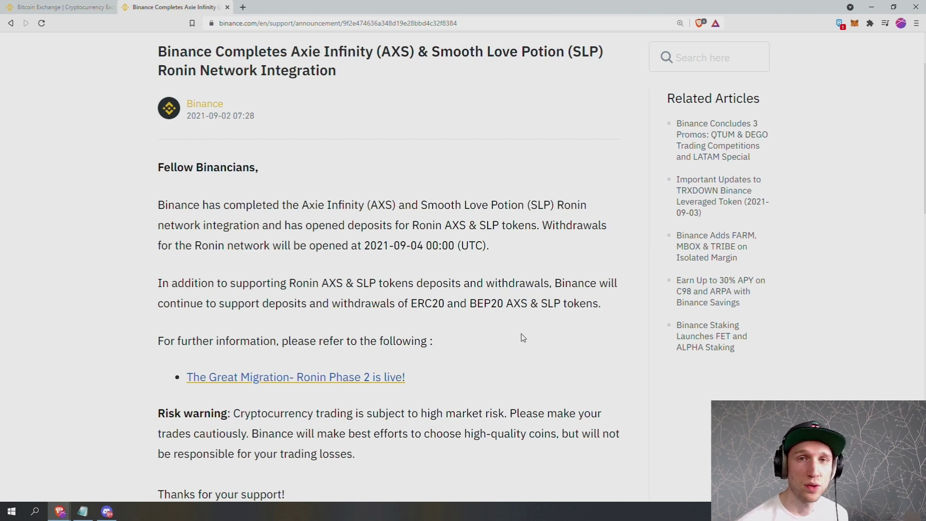
pyautogui.press('End')
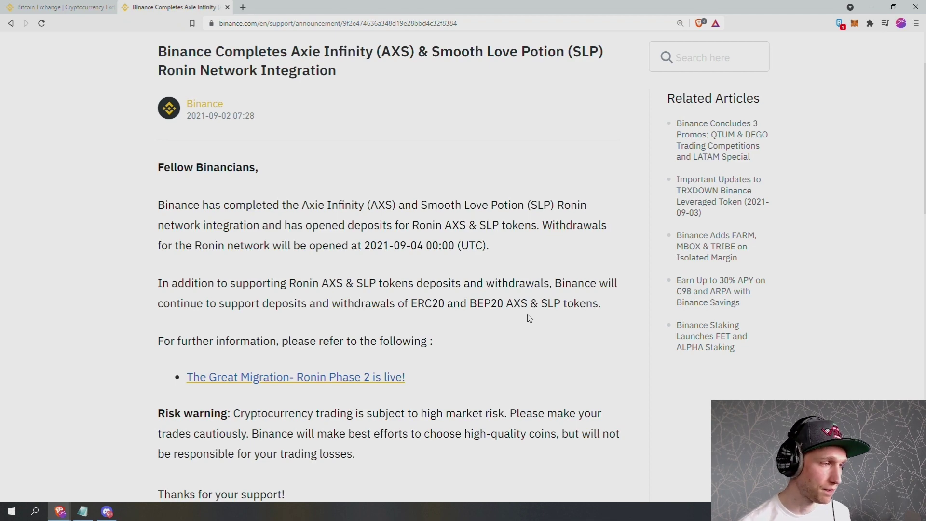
pyautogui.hotkey('ctrl', 'shift', 'Tab')
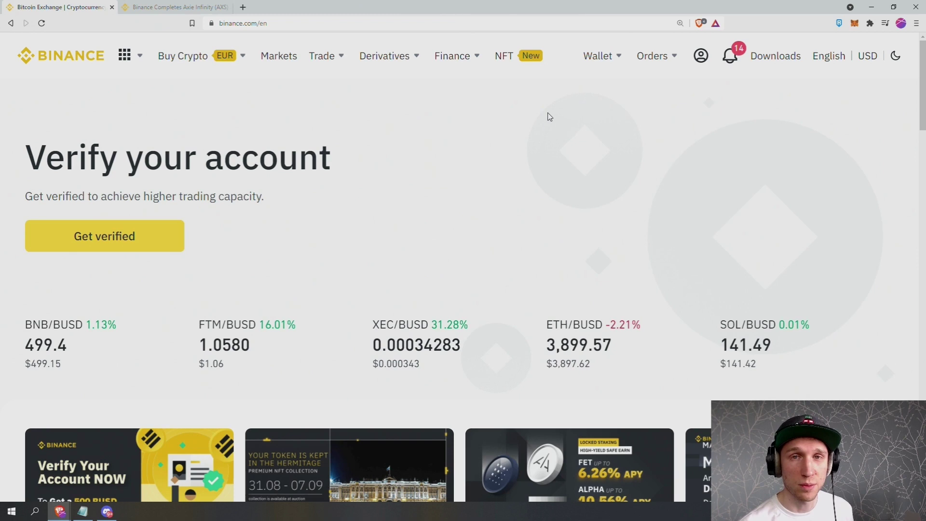
# Step: Open the Fiat and Spot wallet and filter its coins by 'SLP' to show SLP and SLPOLD
pyautogui.moveTo(612, 76)
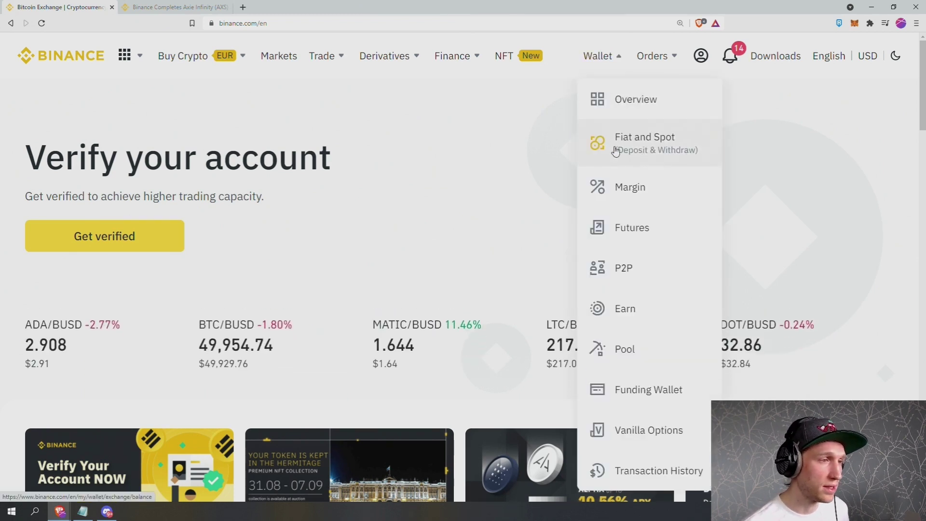
pyautogui.click(674, 158)
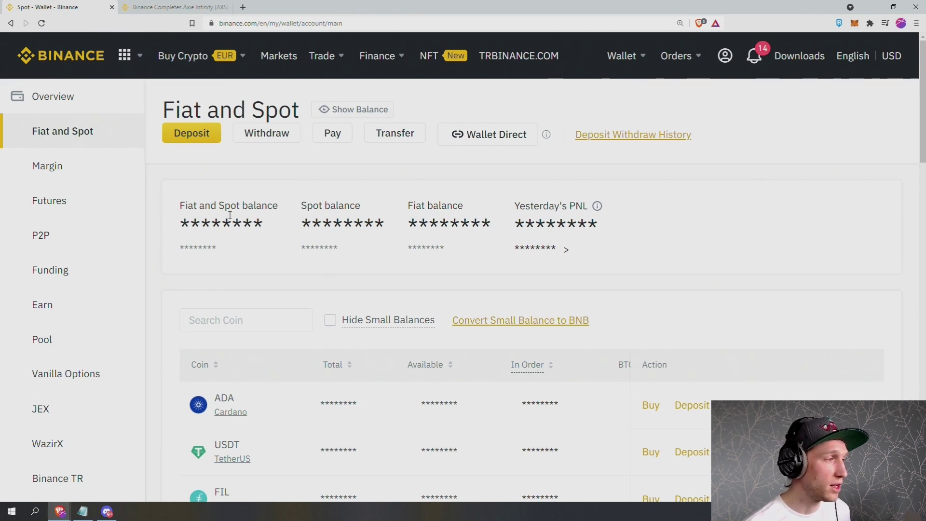
pyautogui.click(258, 324)
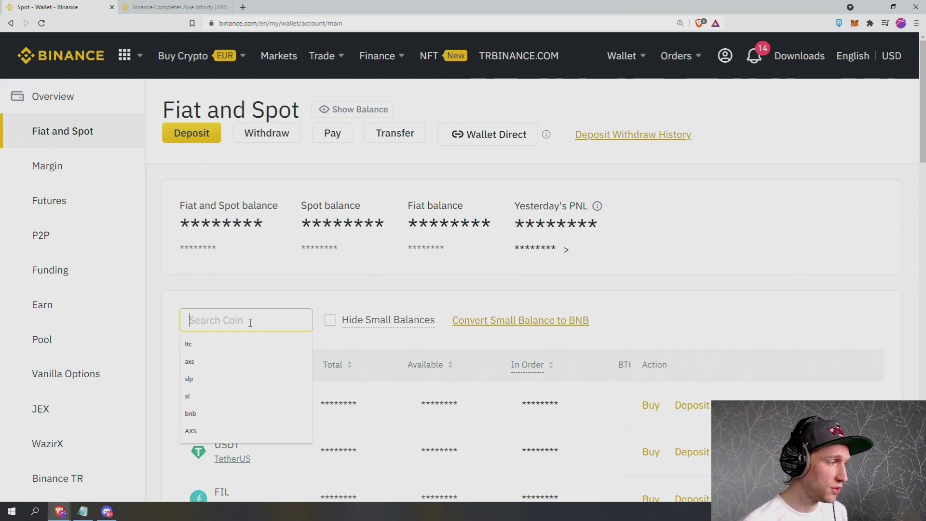
pyautogui.write('SLP')
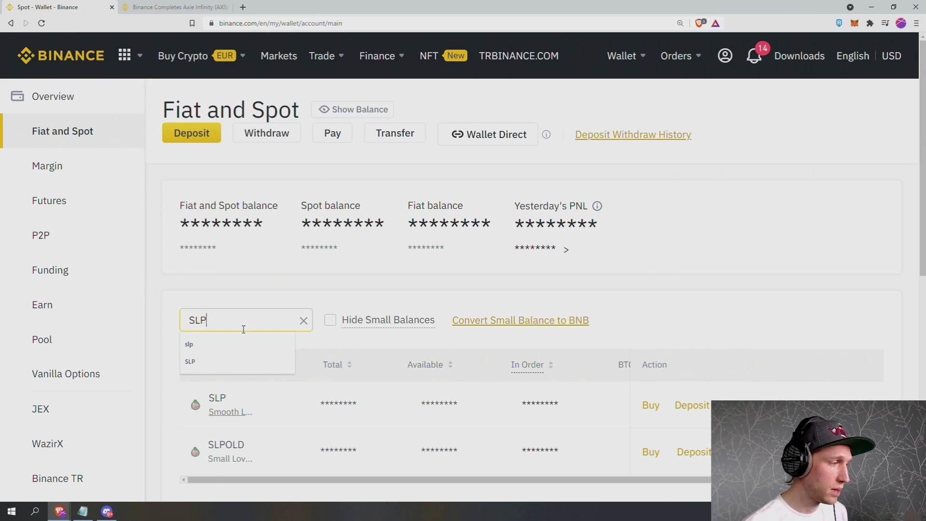
pyautogui.scroll(-3, 267, 314)
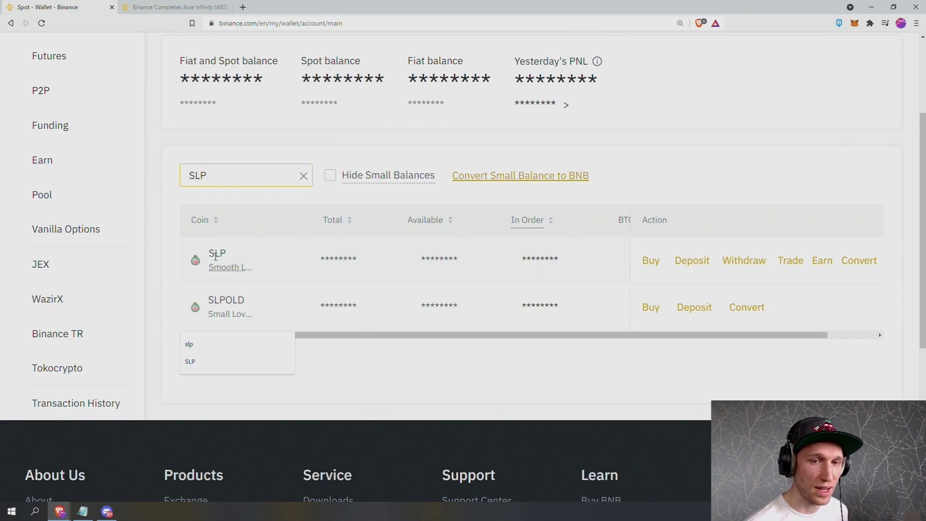
pyautogui.click(229, 300)
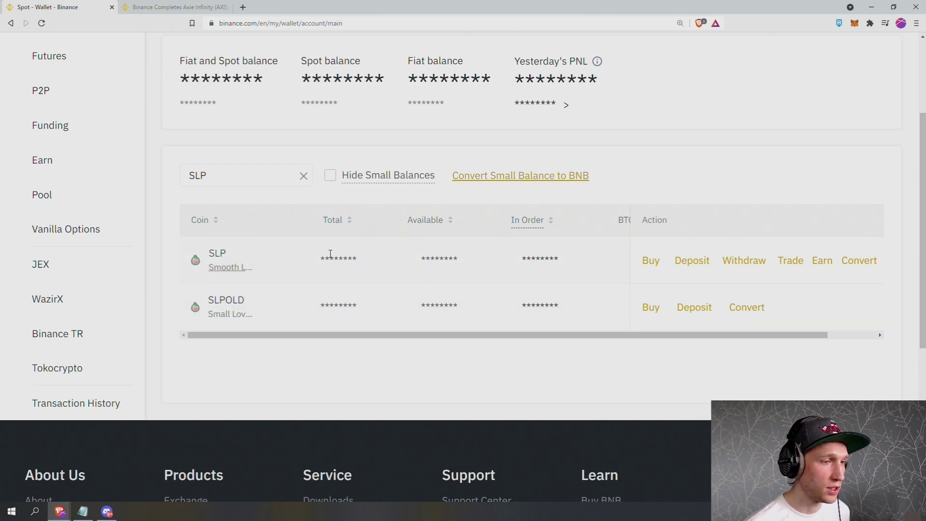
# Step: Start an SLP deposit and select the RON network
pyautogui.click(700, 268)
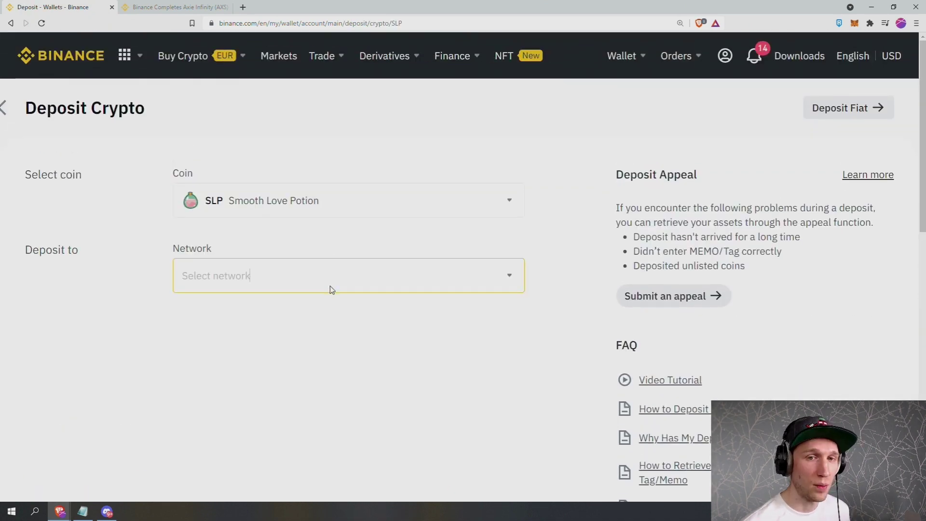
pyautogui.click(332, 288)
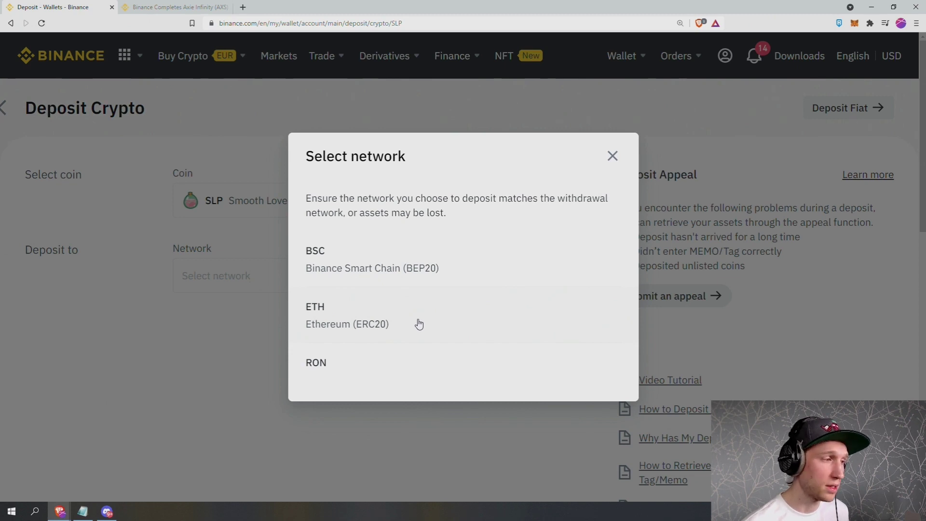
pyautogui.click(387, 369)
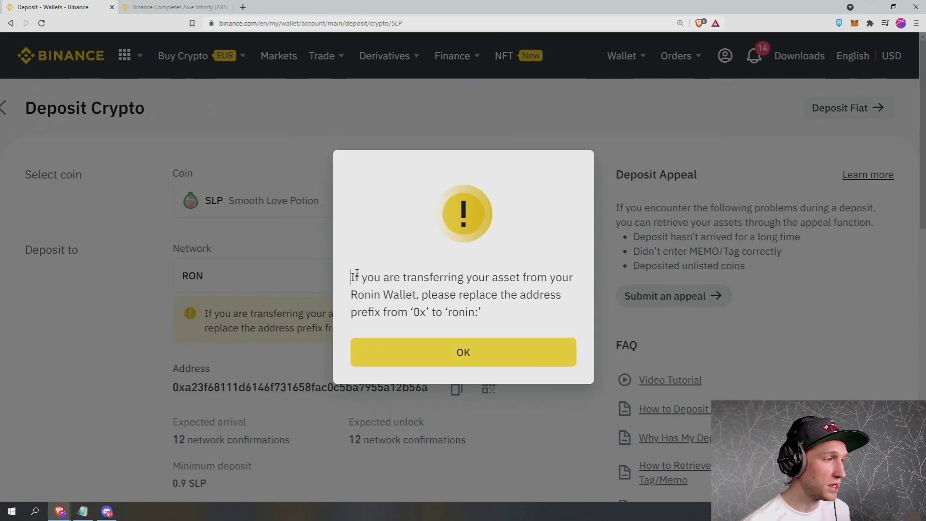
# Step: Acknowledge the 0x / ronin: prefix warning and copy the SLP deposit address
pyautogui.click(354, 275)
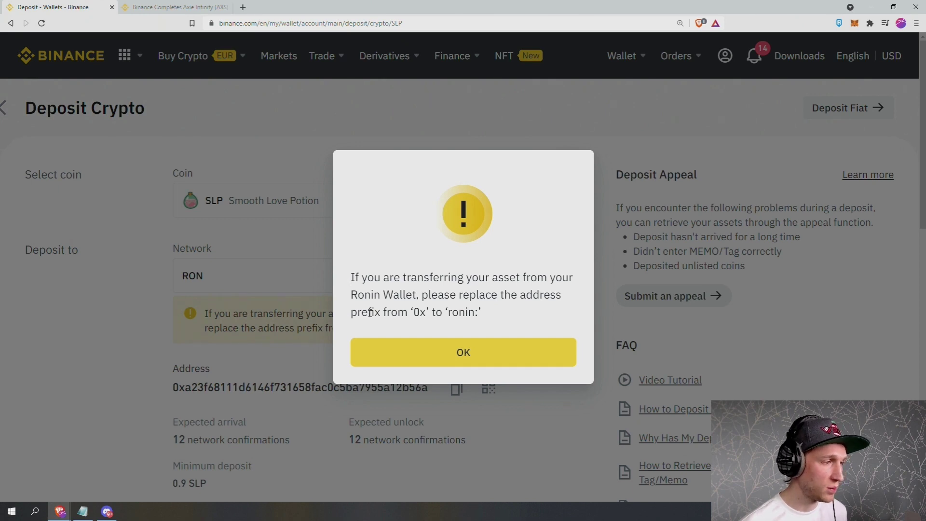
pyautogui.moveTo(412, 312); pyautogui.dragTo(479, 313)
pyautogui.click(484, 326)
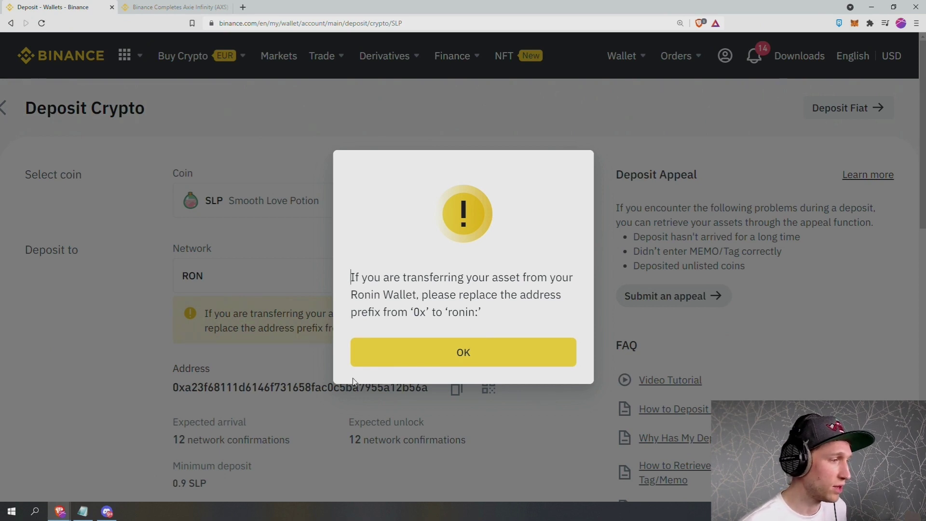
pyautogui.click(407, 362)
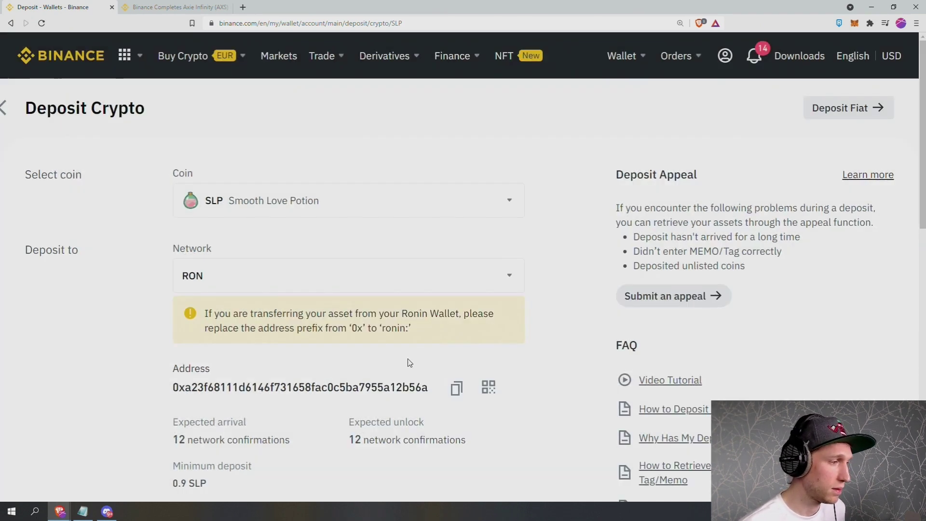
pyautogui.click(453, 388)
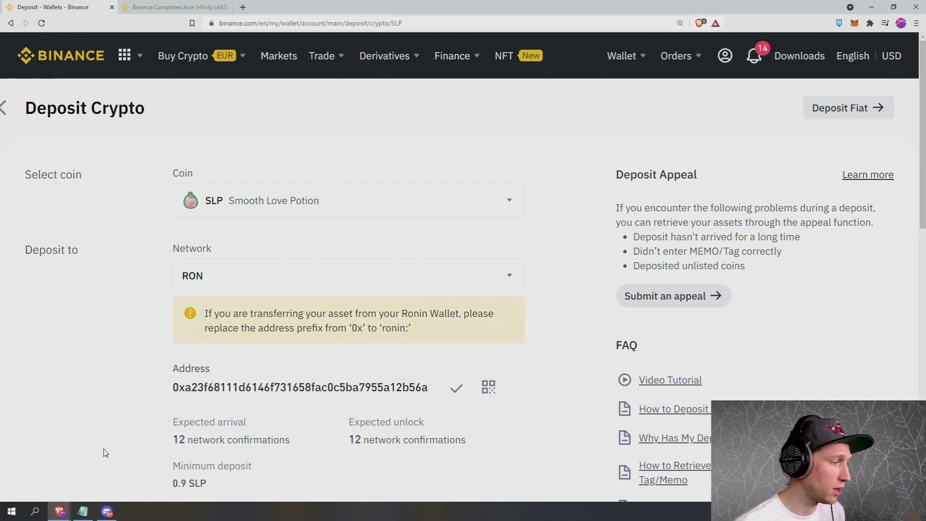
# Step: Paste the deposit address into Notepad twice, on two separate lines
pyautogui.click(82, 511)
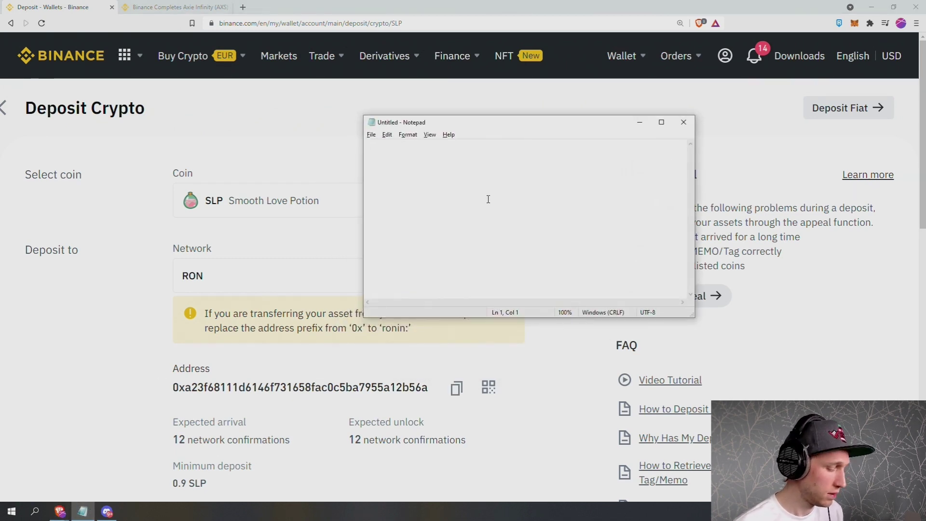
pyautogui.hotkey('ctrl', 'v')
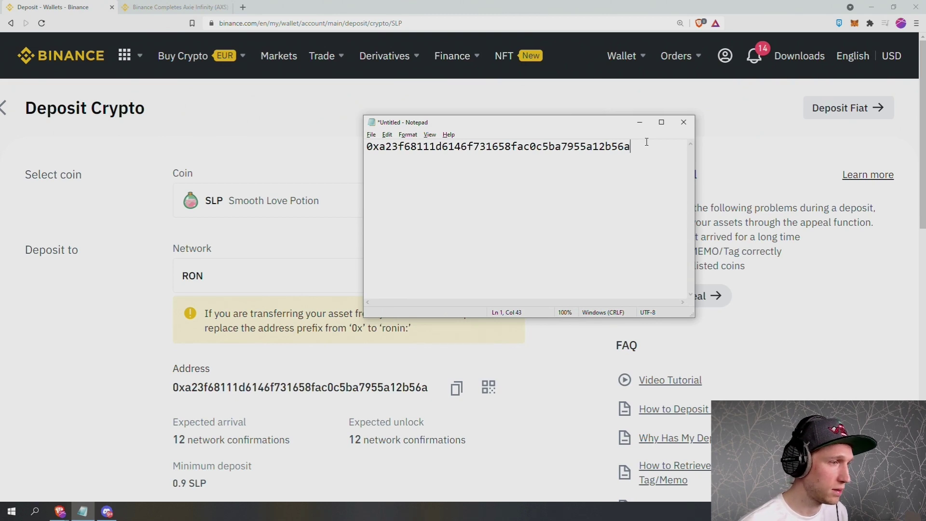
pyautogui.moveTo(649, 142)
pyautogui.mouseDown()
pyautogui.moveTo(560, 146)
pyautogui.moveTo(651, 143)
pyautogui.mouseUp()
pyautogui.press('Return')
pyautogui.press('Return')
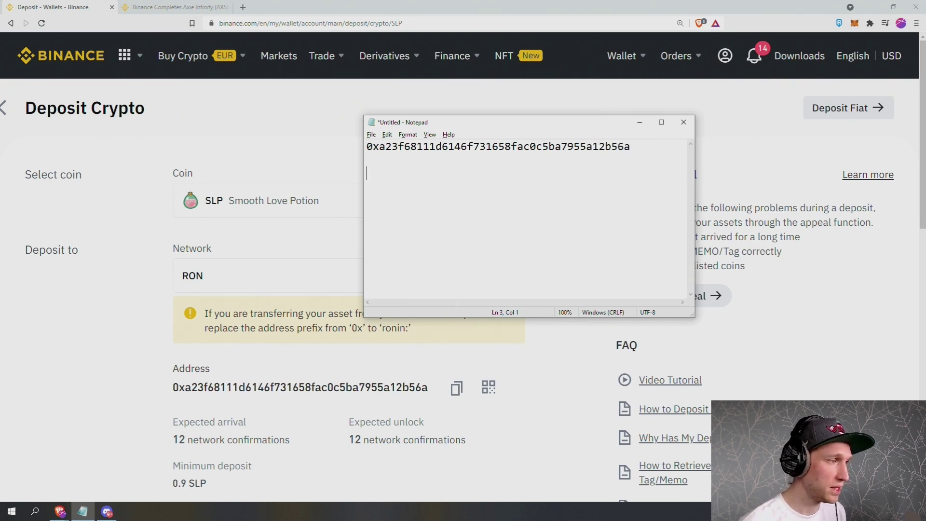
pyautogui.hotkey('ctrl', 'v')
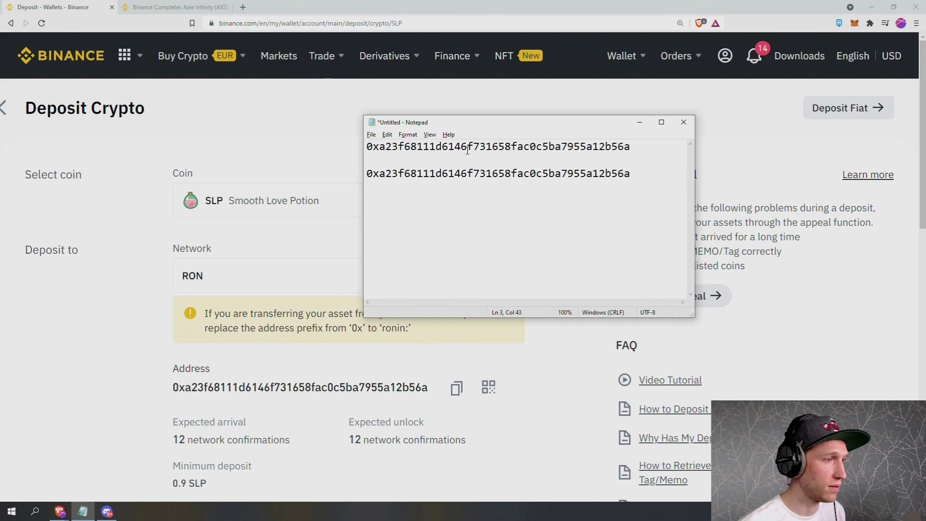
pyautogui.moveTo(627, 146); pyautogui.dragTo(367, 143)
# Step: Replace the 0x prefix of the second address with 'ronin:'
pyautogui.click(378, 174)
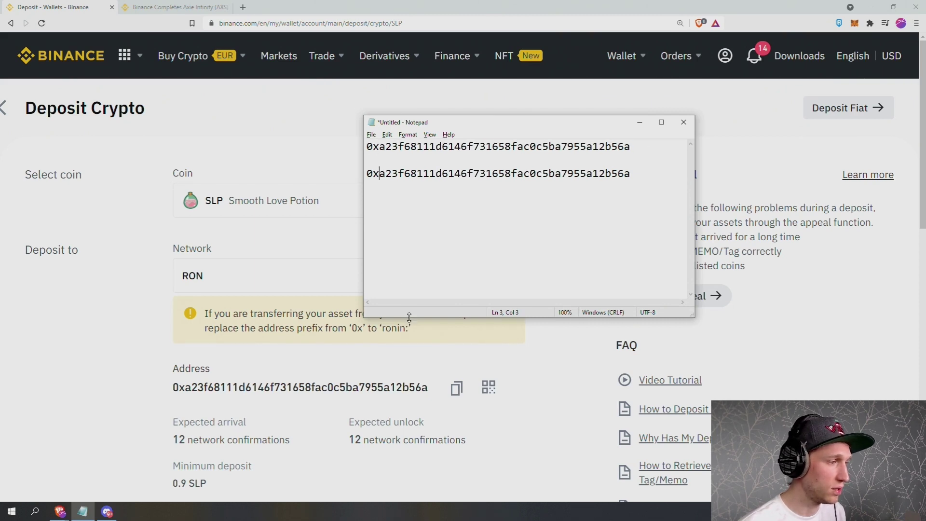
pyautogui.moveTo(409, 316); pyautogui.dragTo(407, 292)
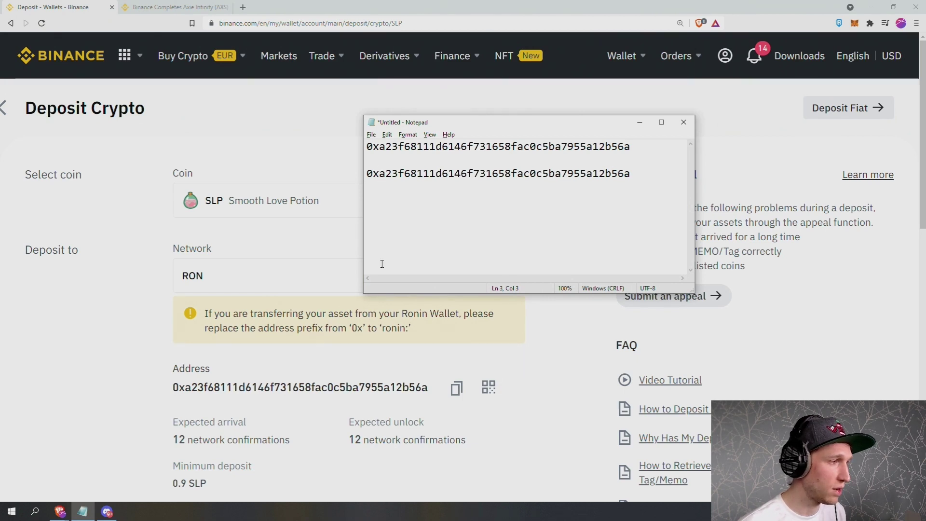
pyautogui.moveTo(380, 175); pyautogui.dragTo(365, 174)
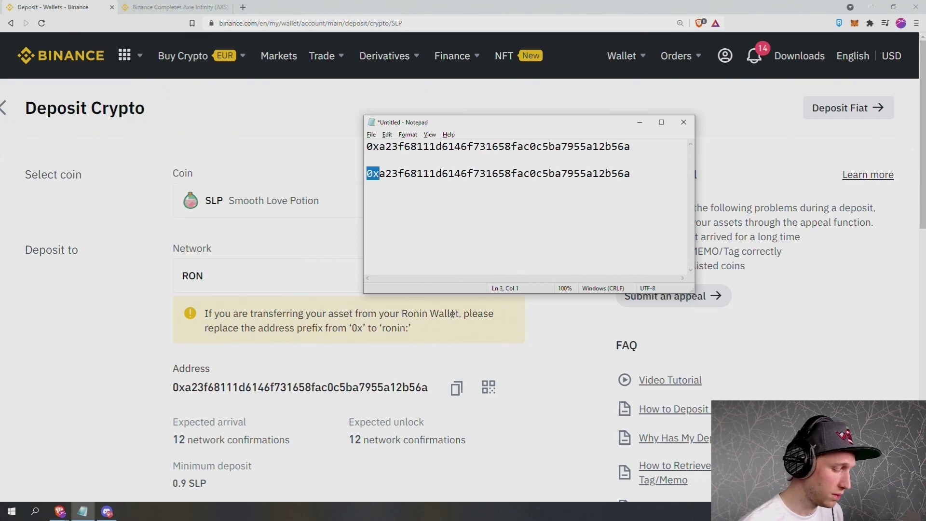
pyautogui.write('ronin:')
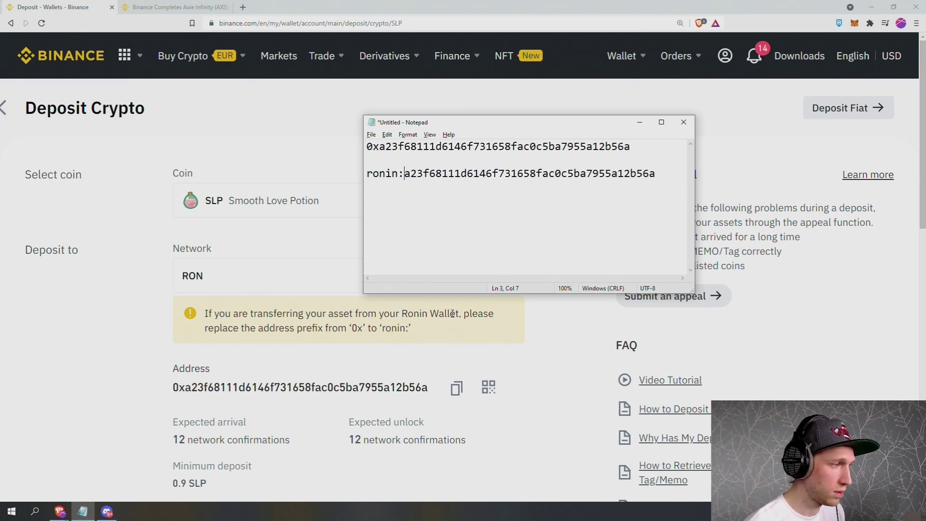
pyautogui.click(448, 199)
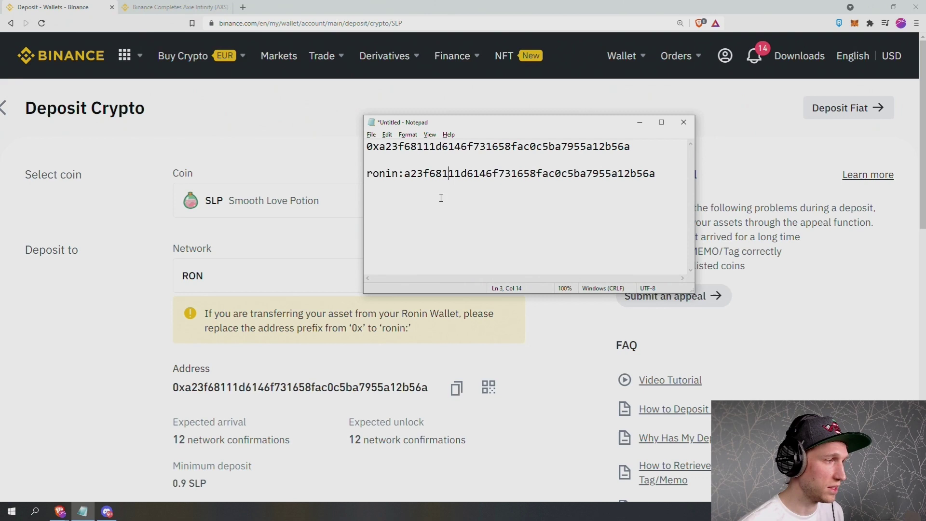
# Step: Select the whole ronin:-prefixed address line, ready to copy
pyautogui.click(398, 160)
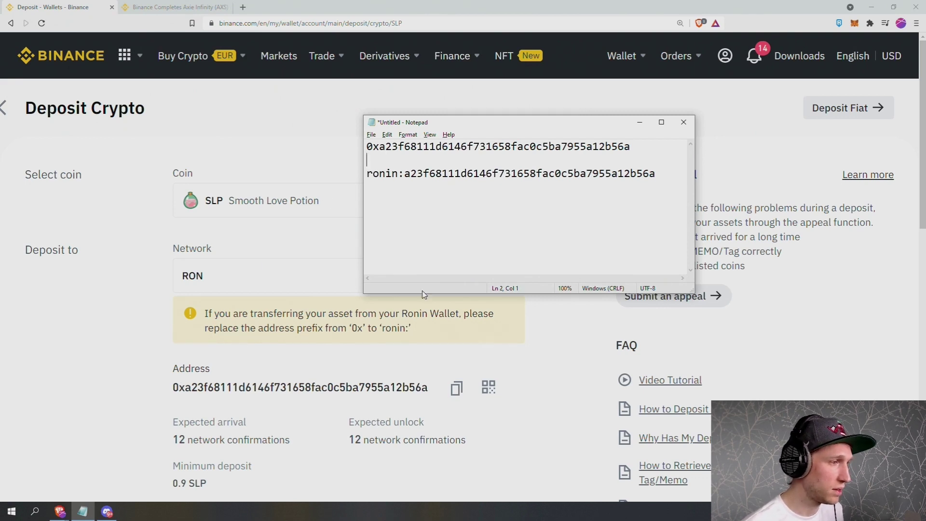
pyautogui.moveTo(367, 146); pyautogui.dragTo(398, 146)
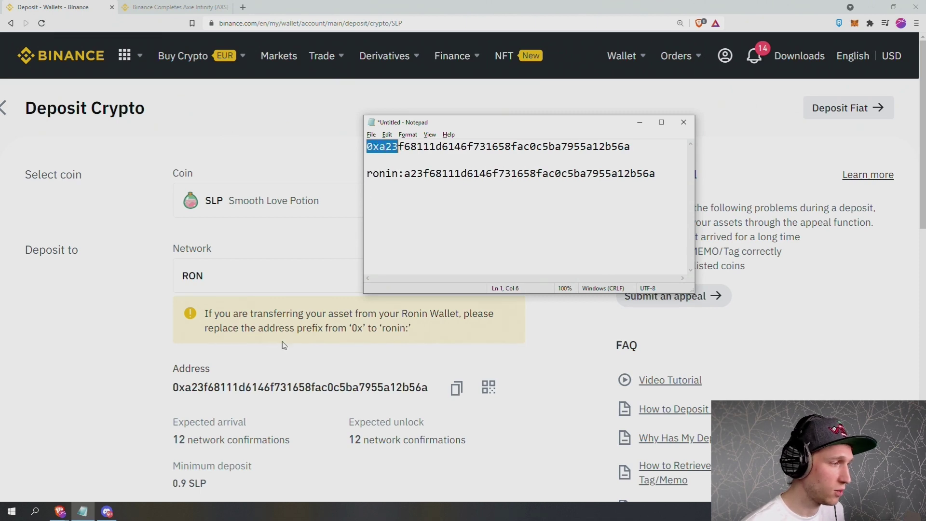
pyautogui.click(380, 156)
pyautogui.moveTo(367, 146); pyautogui.dragTo(424, 174)
pyautogui.click(406, 174)
pyautogui.rightClick(478, 181)
pyautogui.click(646, 168)
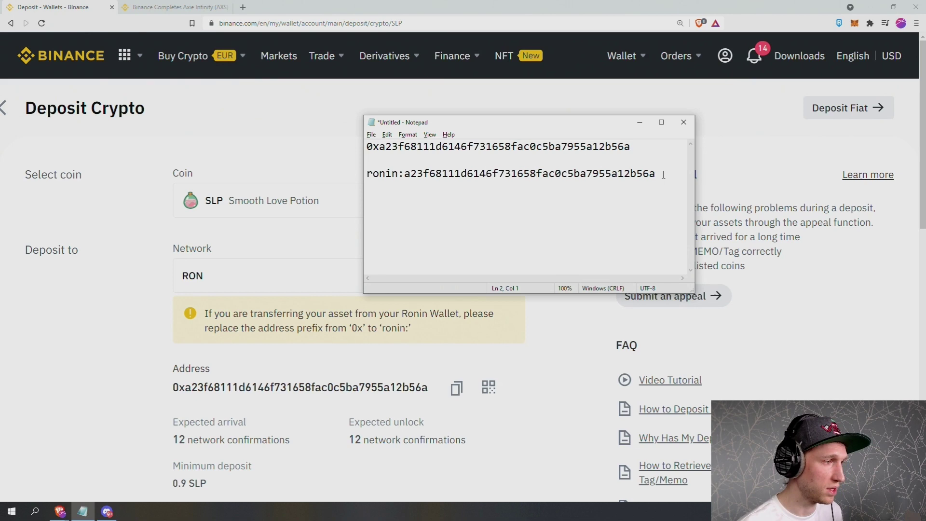
pyautogui.moveTo(663, 175); pyautogui.dragTo(365, 178)
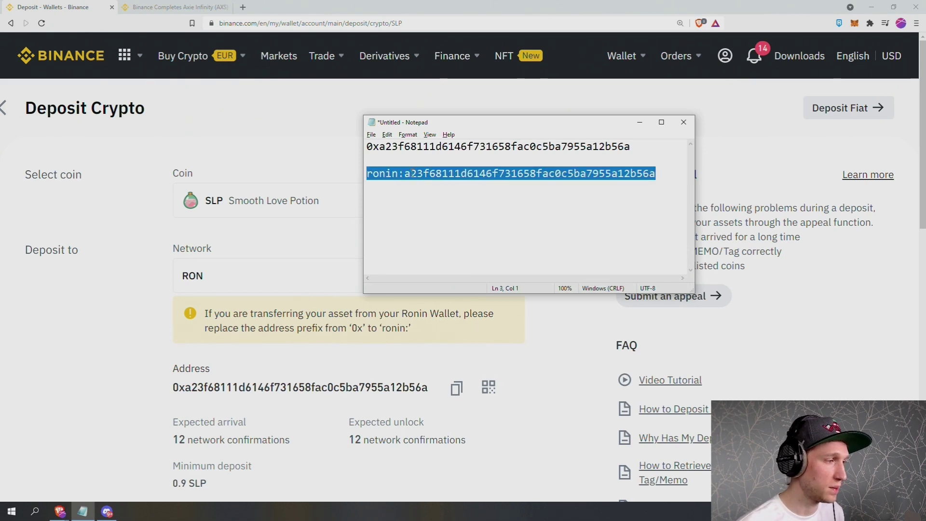
# Step: Recheck the Binance deposit page, then return to the Notepad note
pyautogui.click(558, 100)
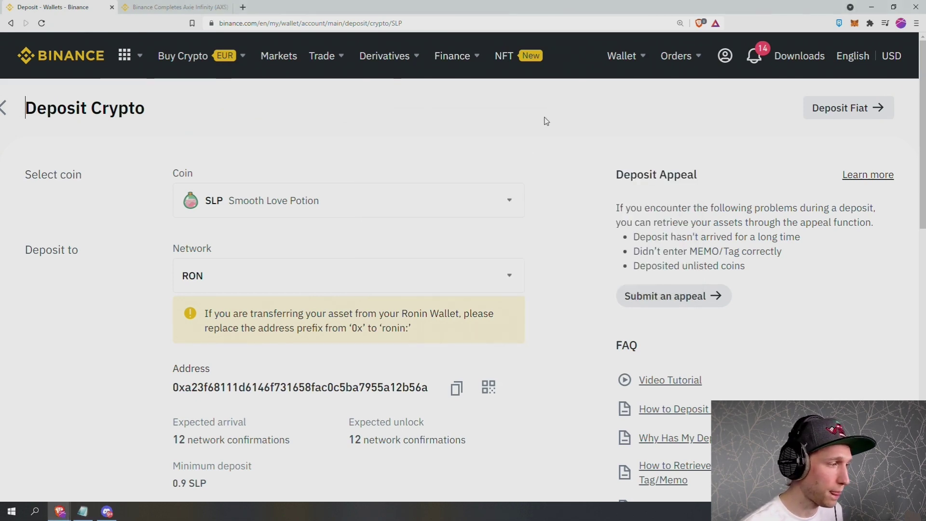
pyautogui.scroll(-2, 407, 291)
pyautogui.scroll(-2, 383, 288)
pyautogui.scroll(1, 381, 288)
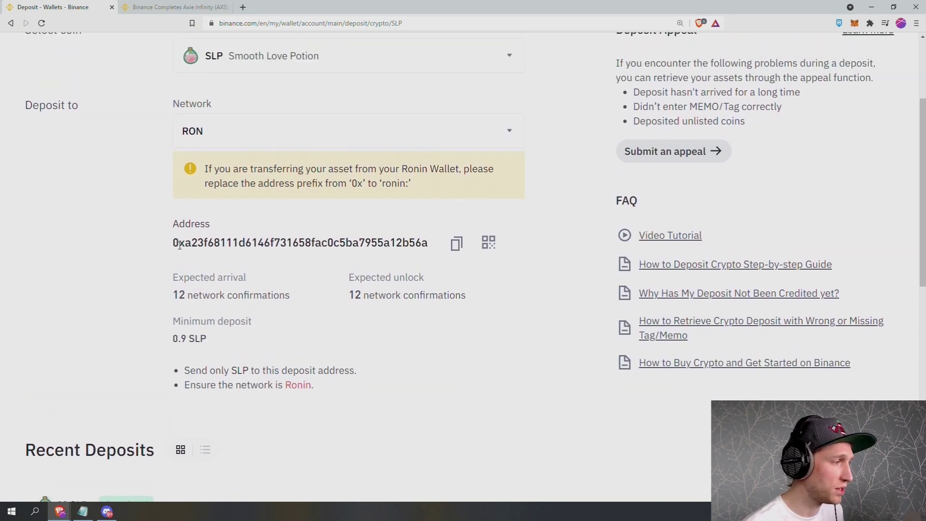
pyautogui.hotkey('alt', 'Tab')
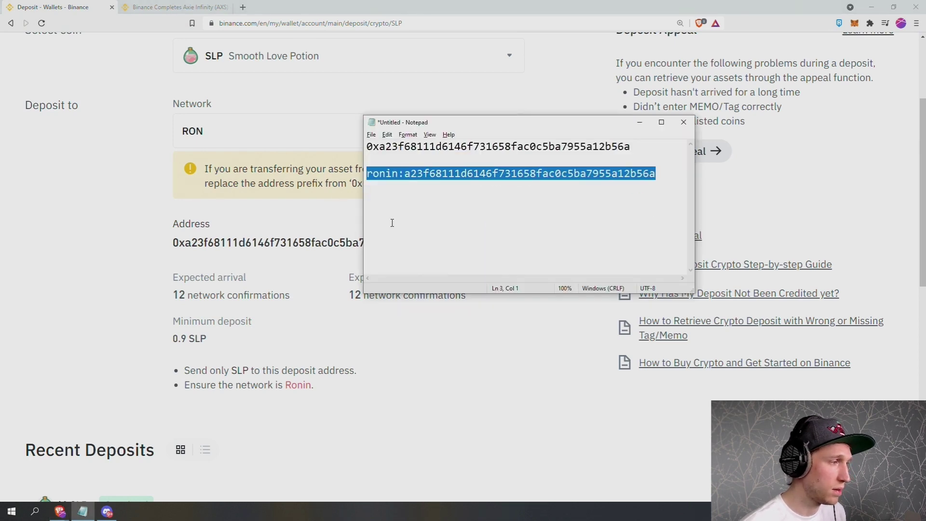
# Step: Start a Ronin Wallet send with the Binance deposit address, prefixed 'ronin:', as recipient
pyautogui.click(337, 223)
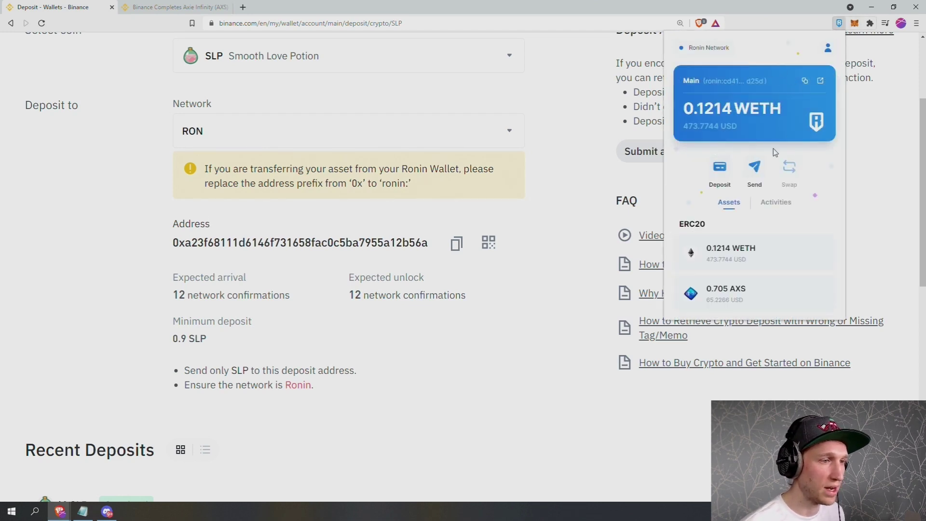
pyautogui.scroll(-1, 767, 212)
pyautogui.scroll(1, 732, 275)
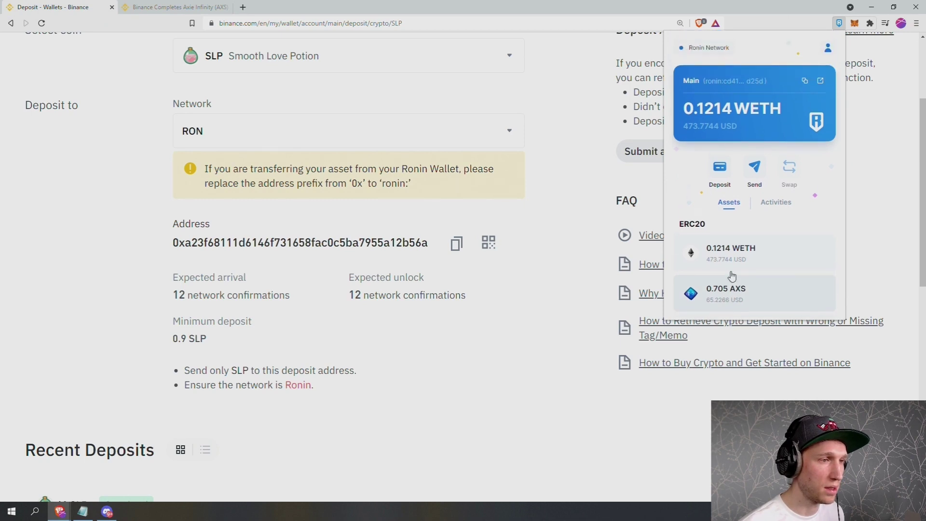
pyautogui.click(755, 171)
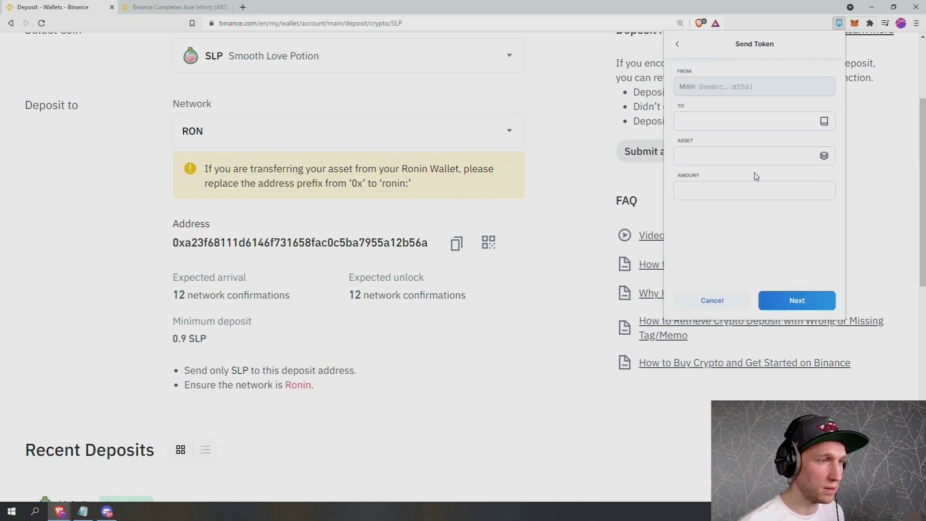
pyautogui.click(722, 120)
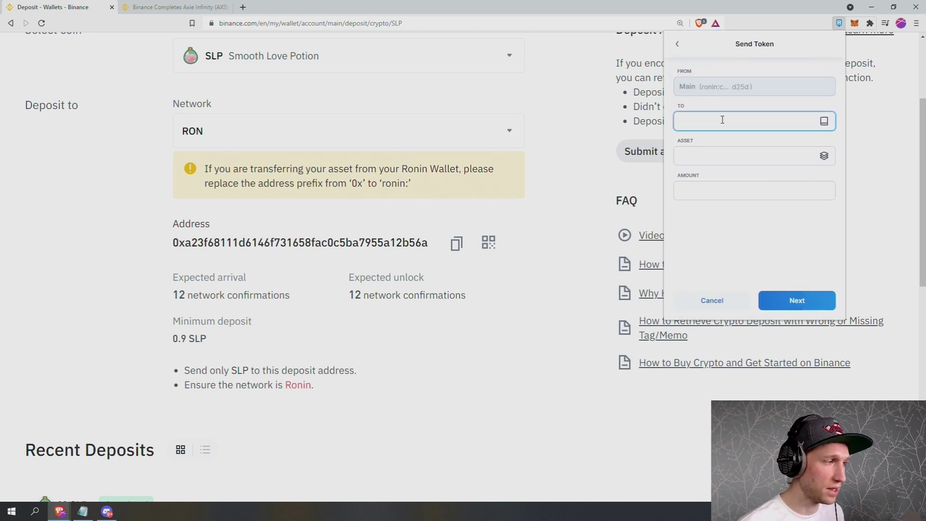
pyautogui.hotkey('ctrl', 'v')
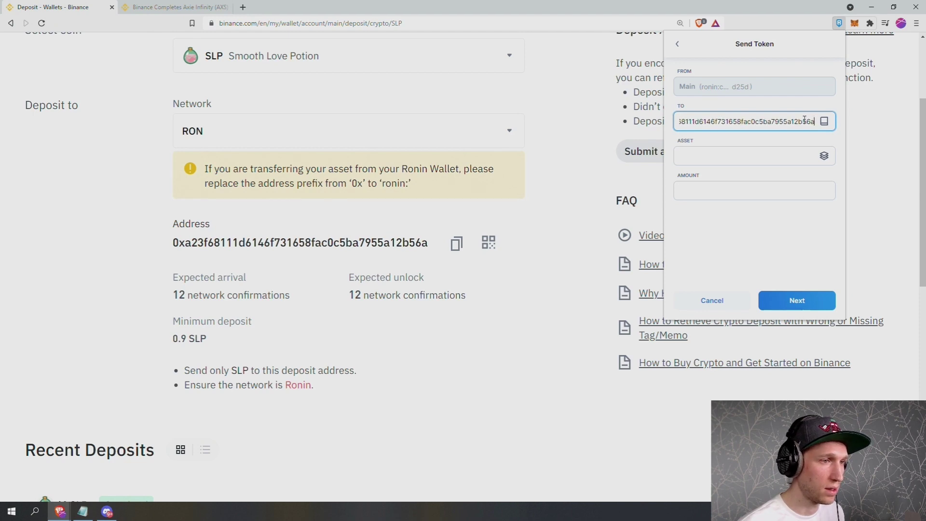
pyautogui.moveTo(804, 119); pyautogui.dragTo(696, 120)
pyautogui.write('ronin:a23f6')
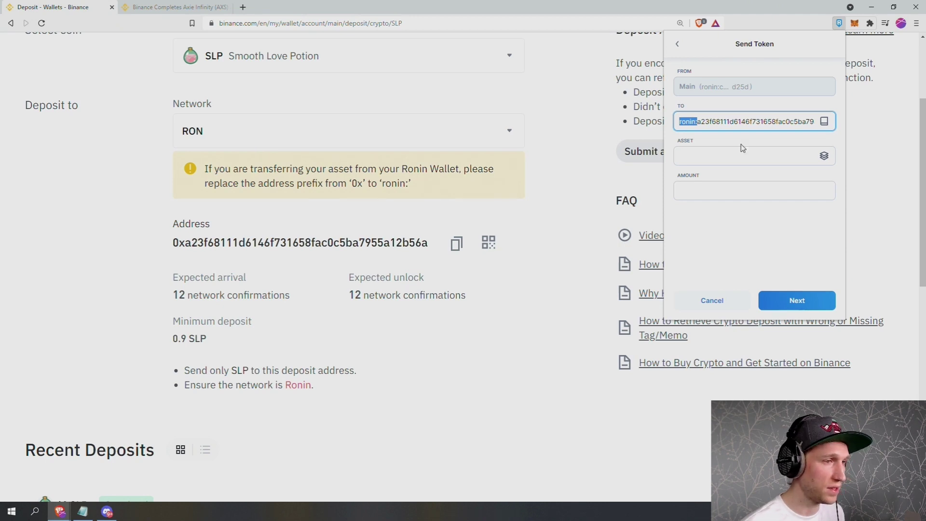
pyautogui.moveTo(750, 121); pyautogui.dragTo(814, 122)
pyautogui.click(813, 122)
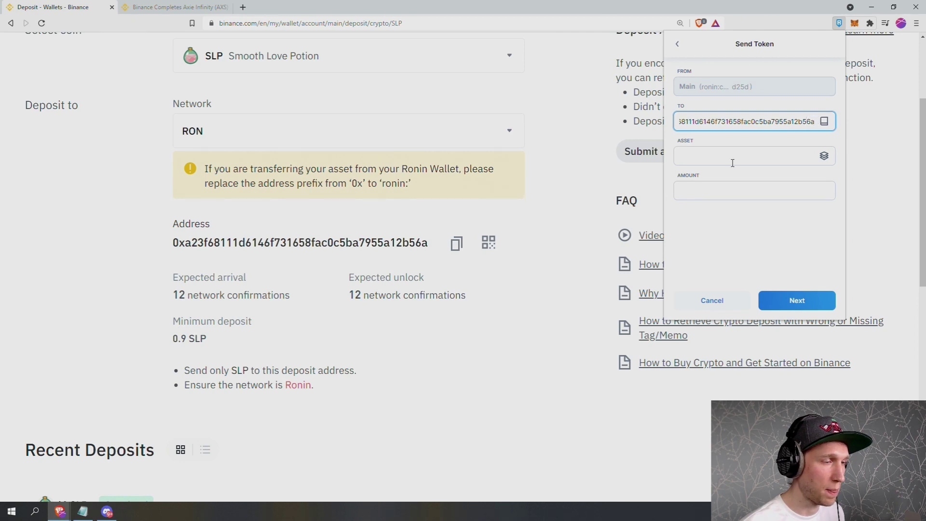
# Step: Choose SLP as the asset, enter an amount of 1 and continue to confirmation
pyautogui.click(825, 156)
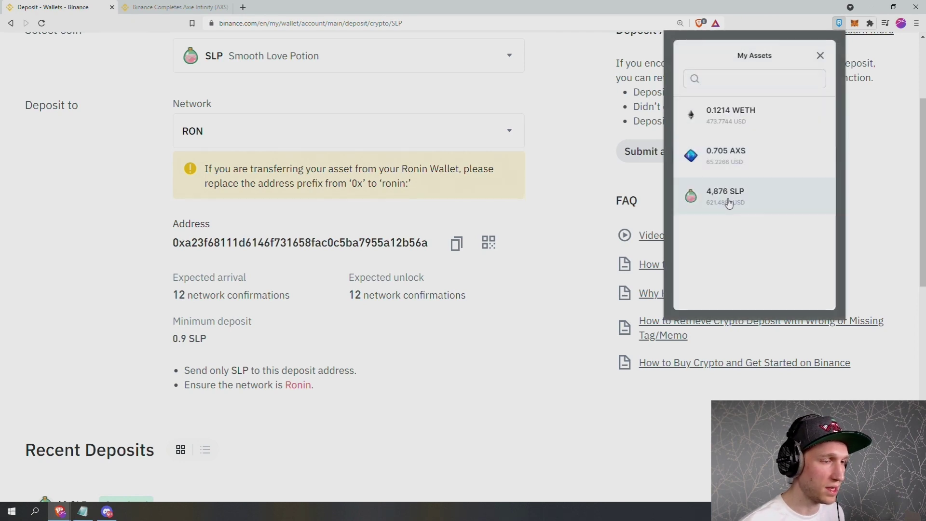
pyautogui.click(729, 204)
pyautogui.click(721, 192)
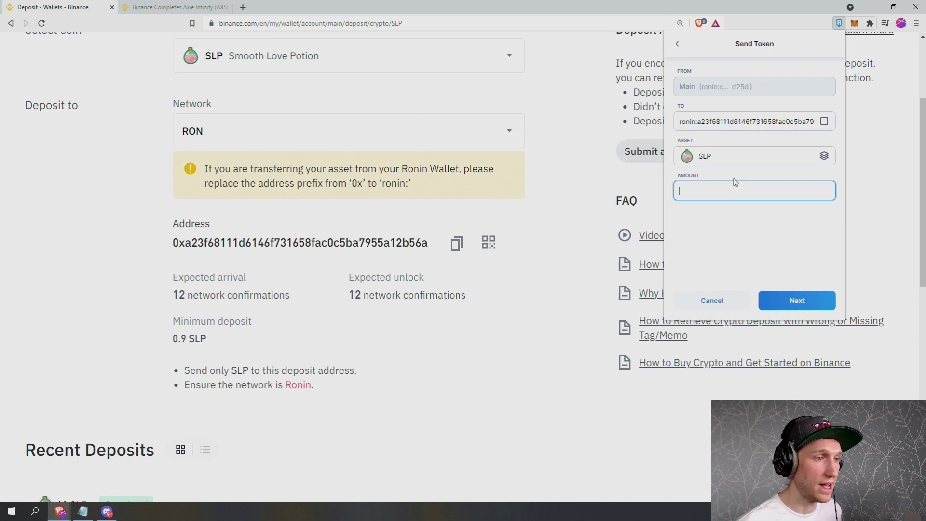
pyautogui.press('Tab')
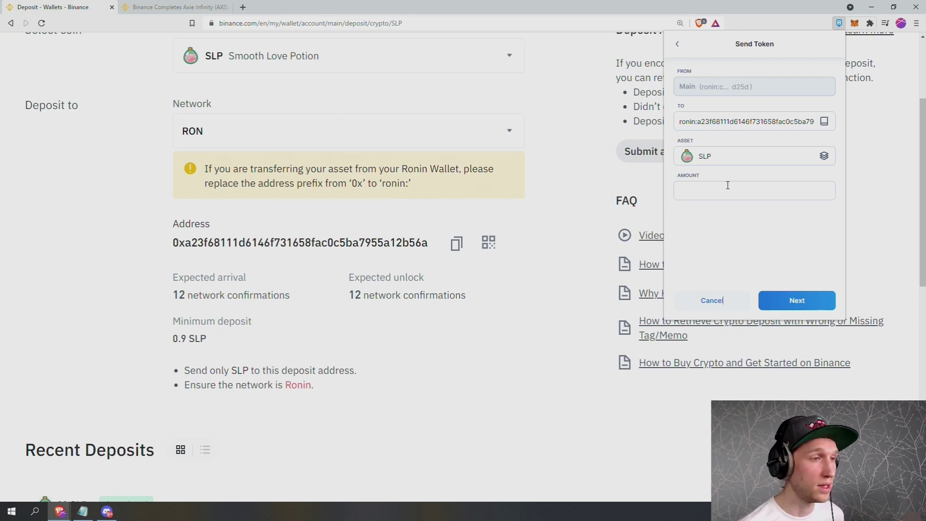
pyautogui.click(728, 186)
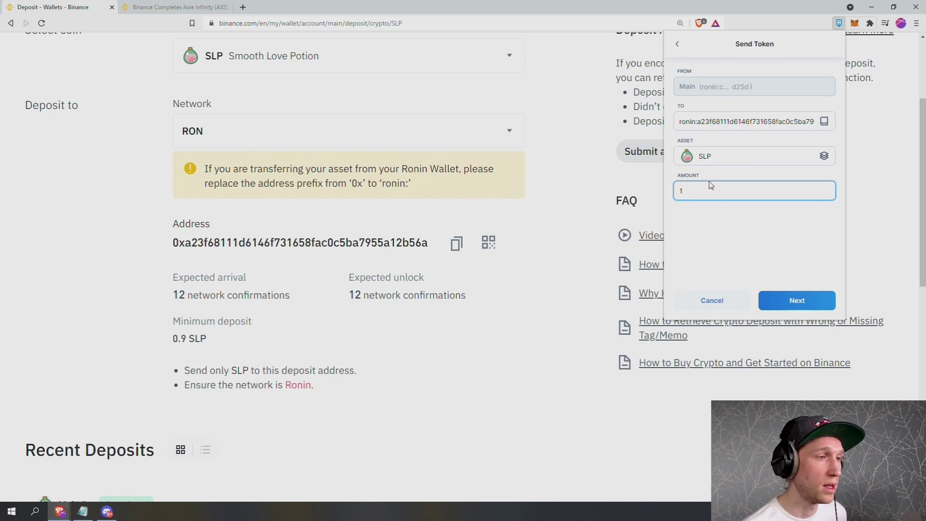
pyautogui.click(783, 303)
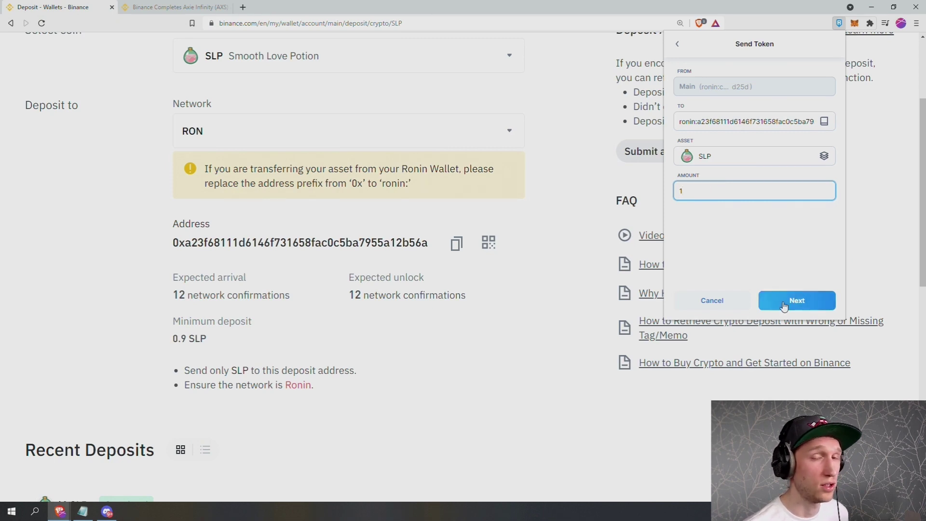
pyautogui.click(783, 304)
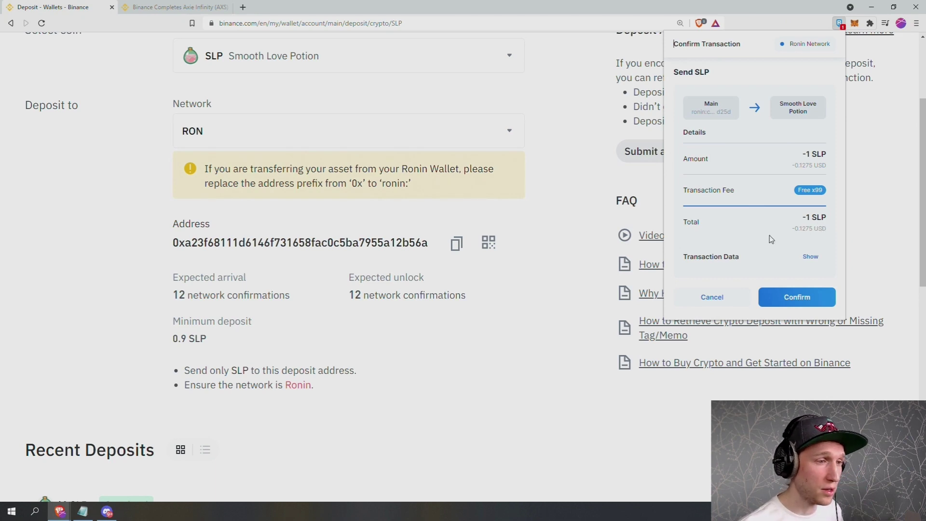
# Step: Confirm the 1 SLP transfer and open its Send SLP entry from Activities
pyautogui.click(796, 301)
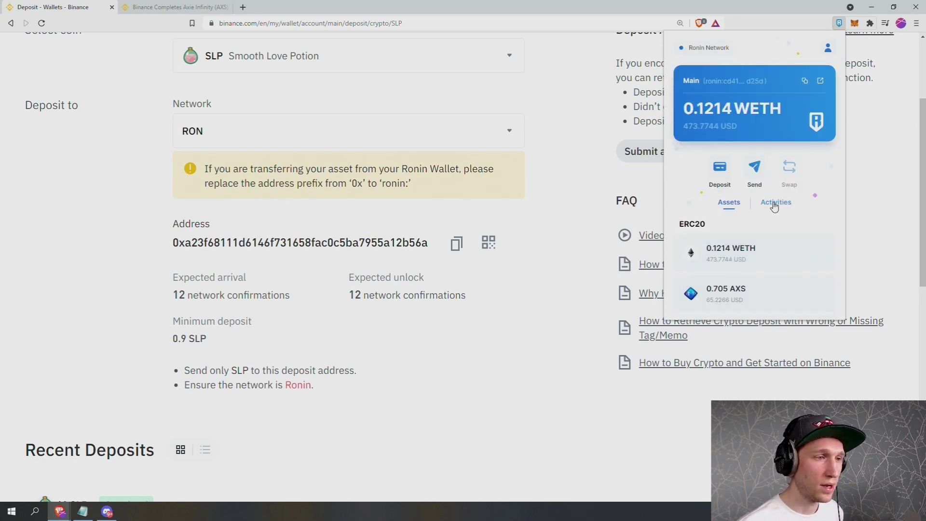
pyautogui.click(775, 203)
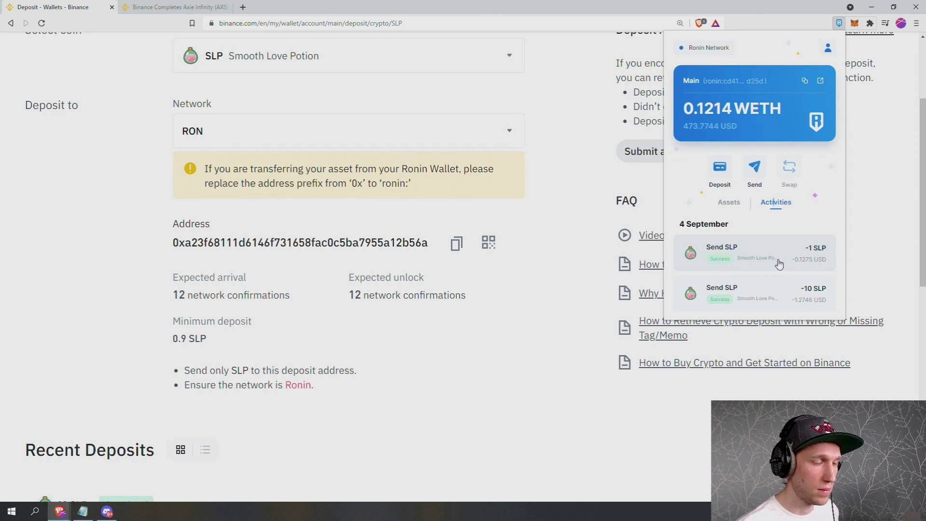
pyautogui.click(732, 267)
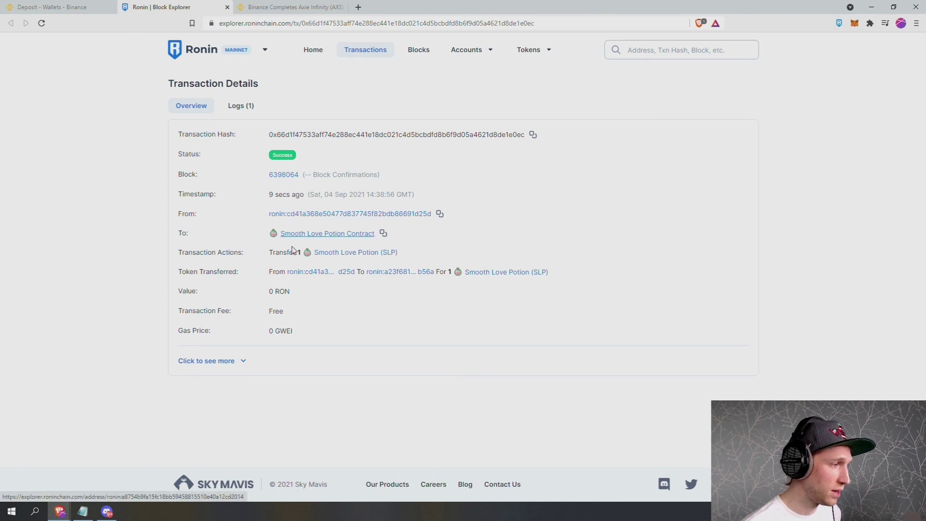
pyautogui.moveTo(297, 253); pyautogui.dragTo(270, 254)
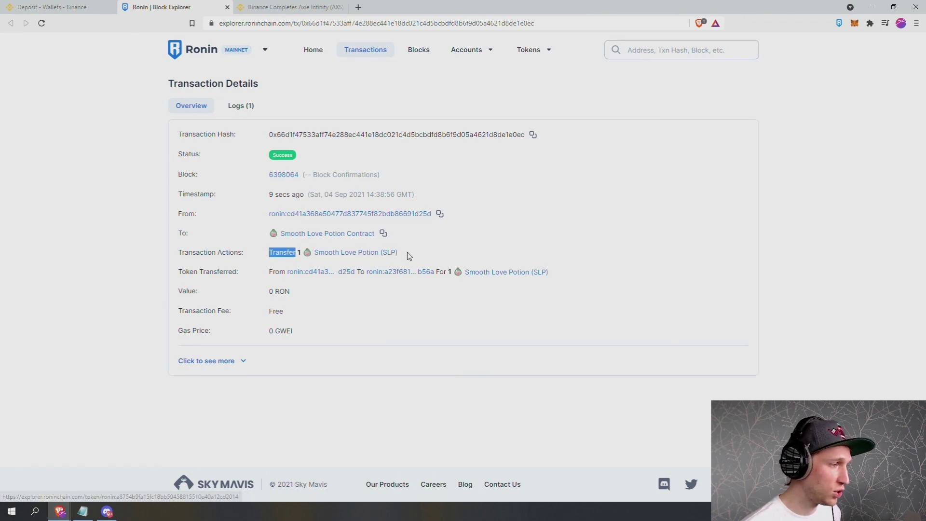
pyautogui.click(429, 256)
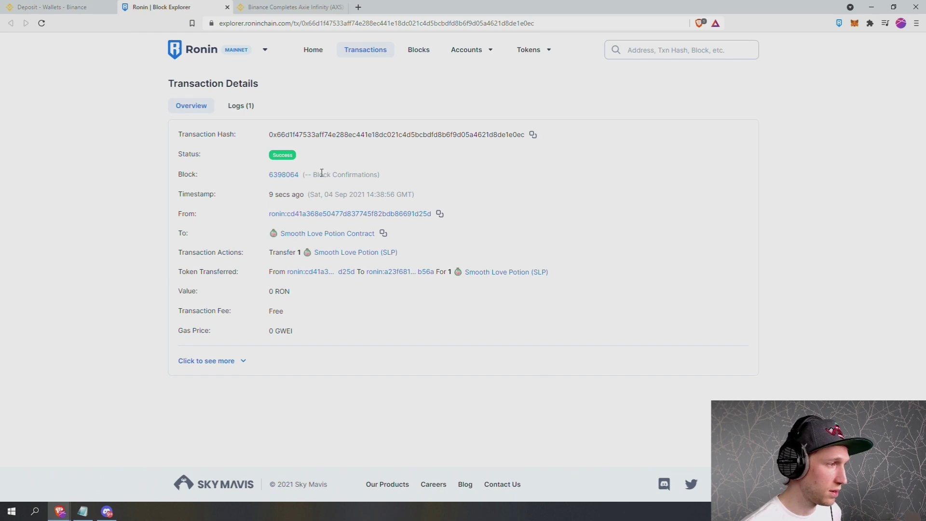
# Step: Reload the Binance deposit page until the 1 SLP deposit shows as Completed
pyautogui.click(75, 9)
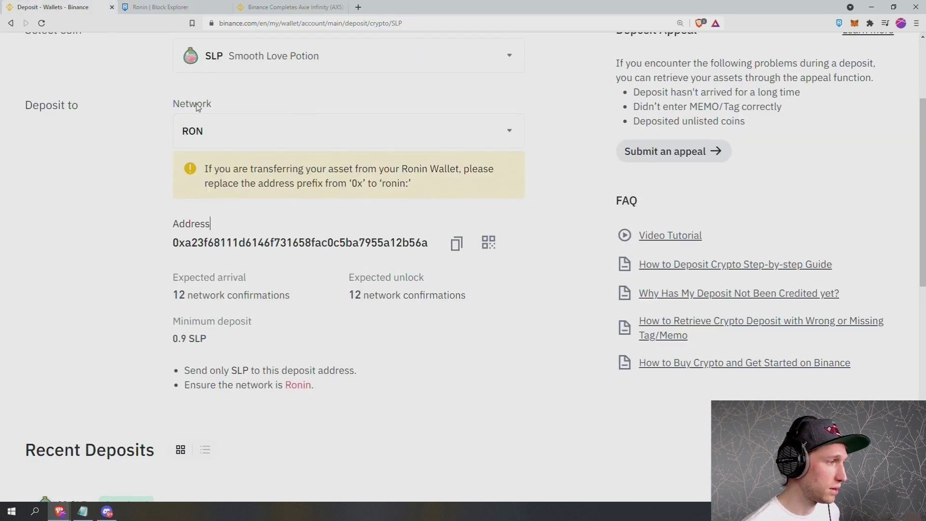
pyautogui.scroll(-4, 302, 237)
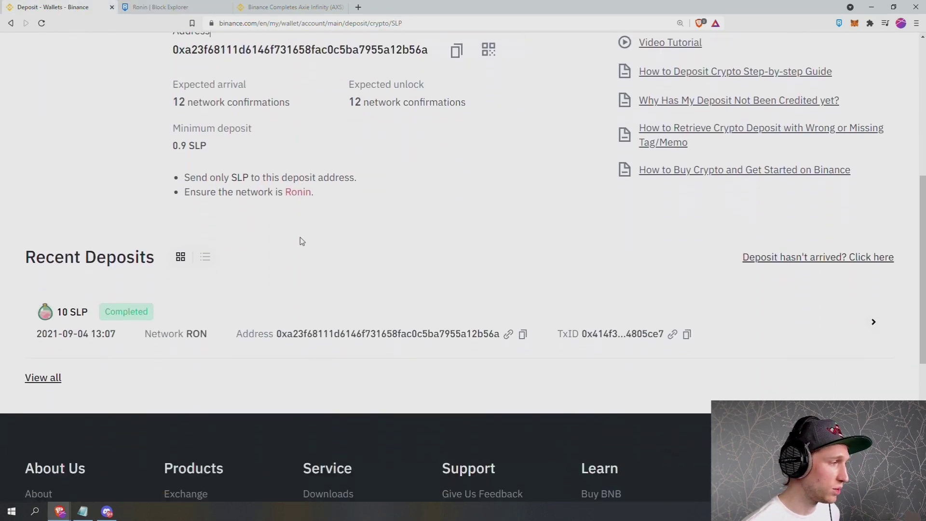
pyautogui.press('F5')
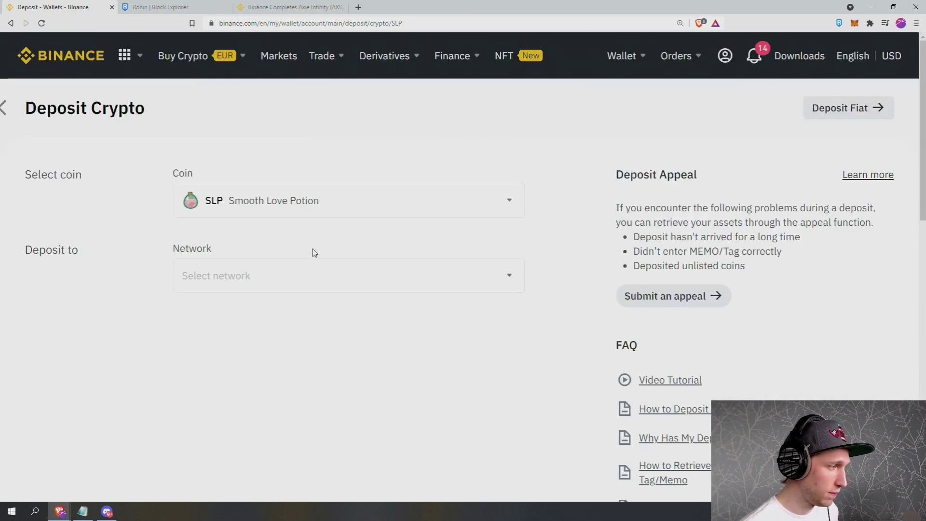
pyautogui.scroll(-3, 313, 251)
pyautogui.scroll(-3, 314, 252)
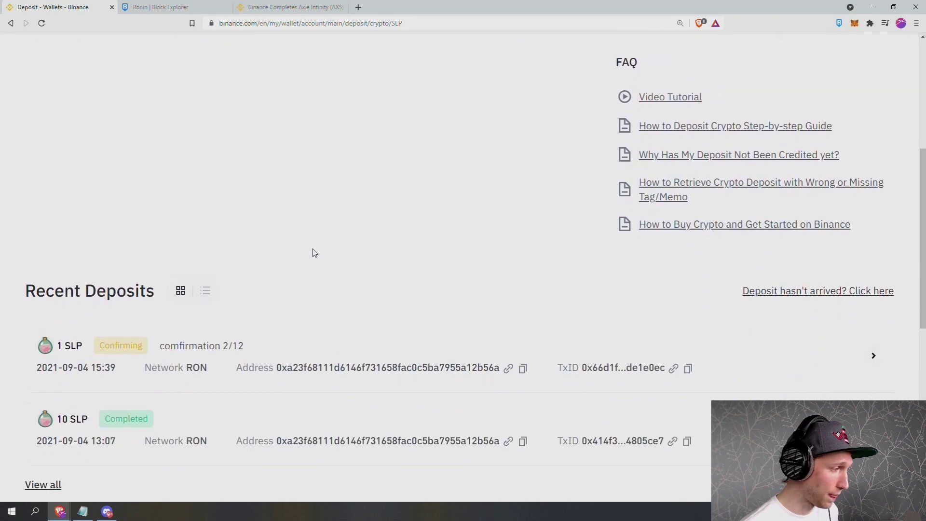
pyautogui.scroll(2, 312, 252)
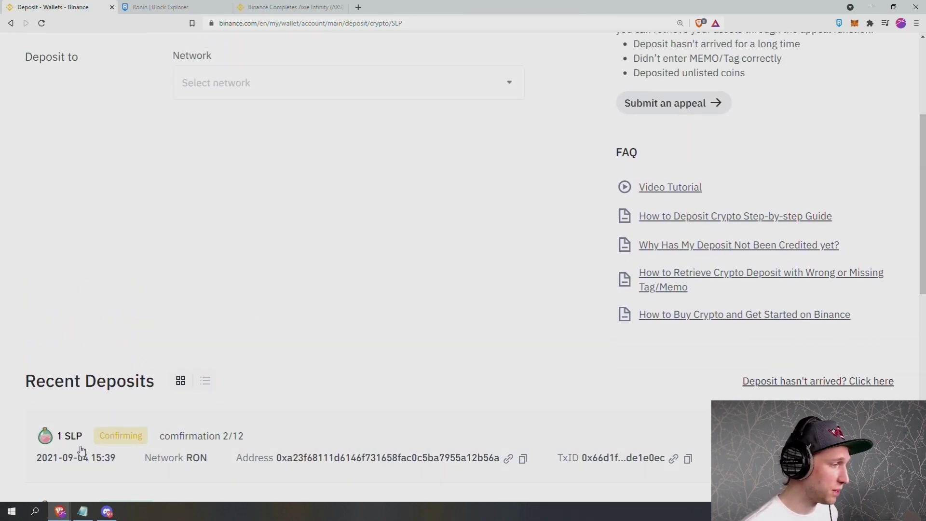
pyautogui.moveTo(136, 449)
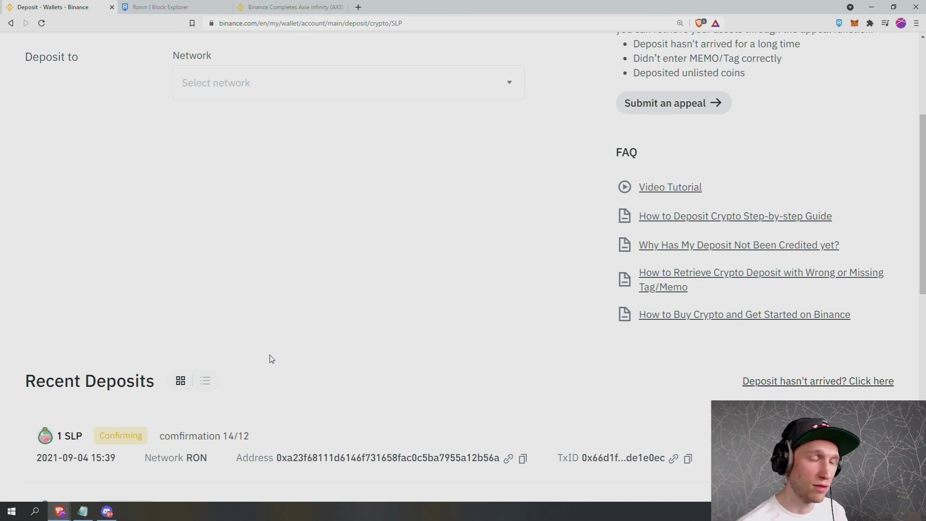
pyautogui.press('F5')
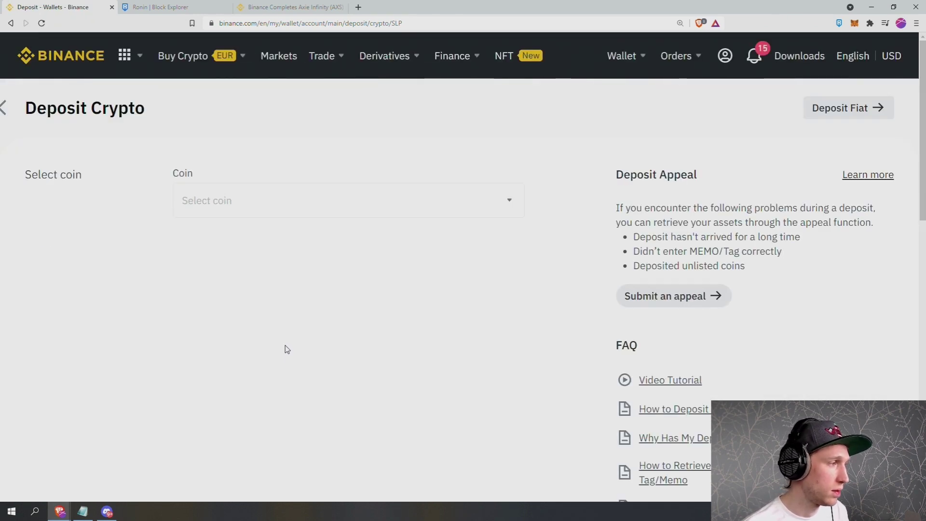
pyautogui.scroll(-4, 288, 348)
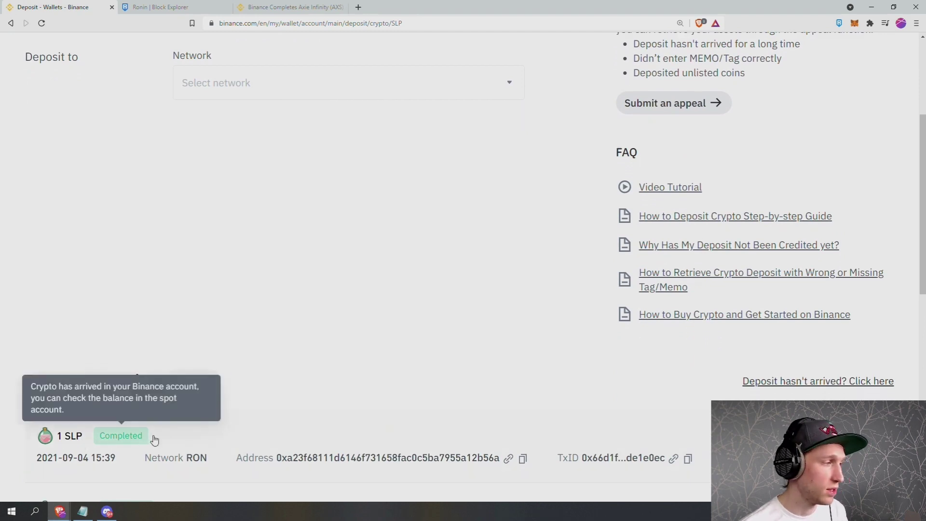
# Step: Check the completed deposit's details showing the RON network, then close them
pyautogui.click(214, 432)
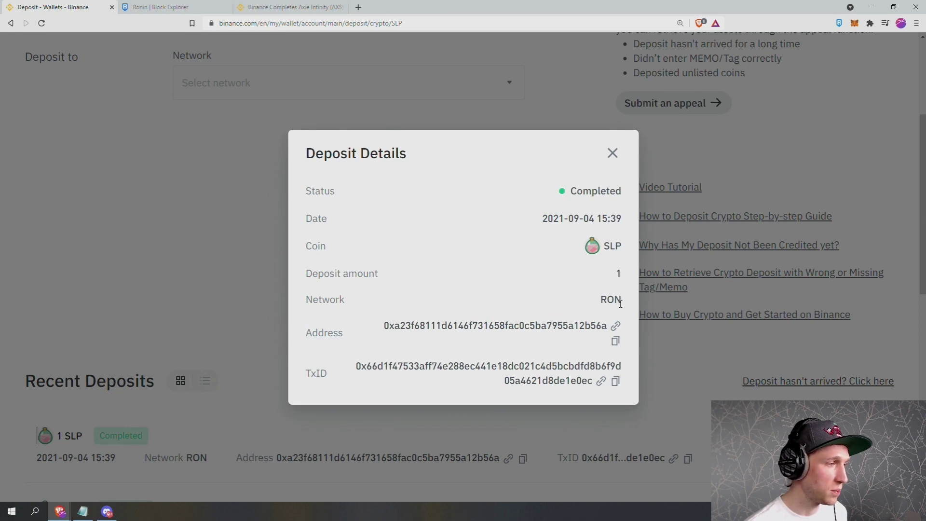
pyautogui.moveTo(601, 300); pyautogui.dragTo(617, 301)
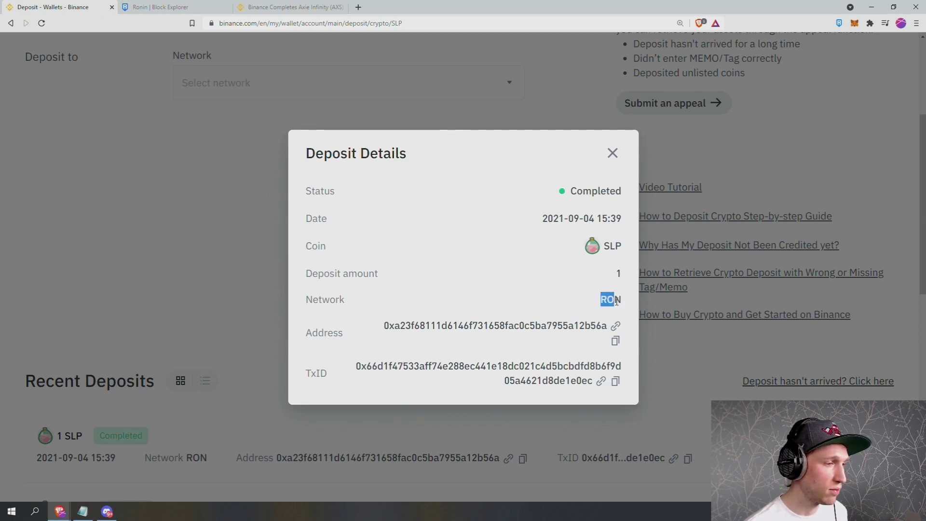
pyautogui.click(612, 153)
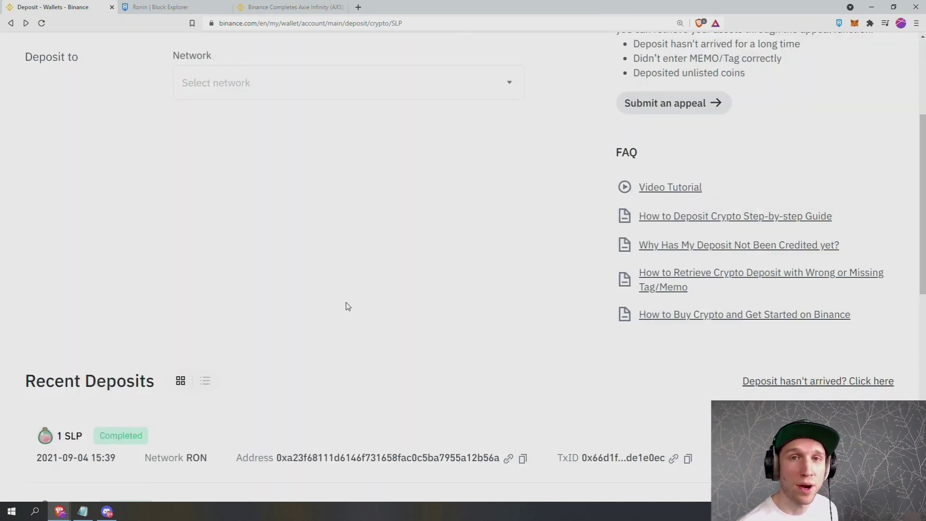
pyautogui.scroll(4, 367, 288)
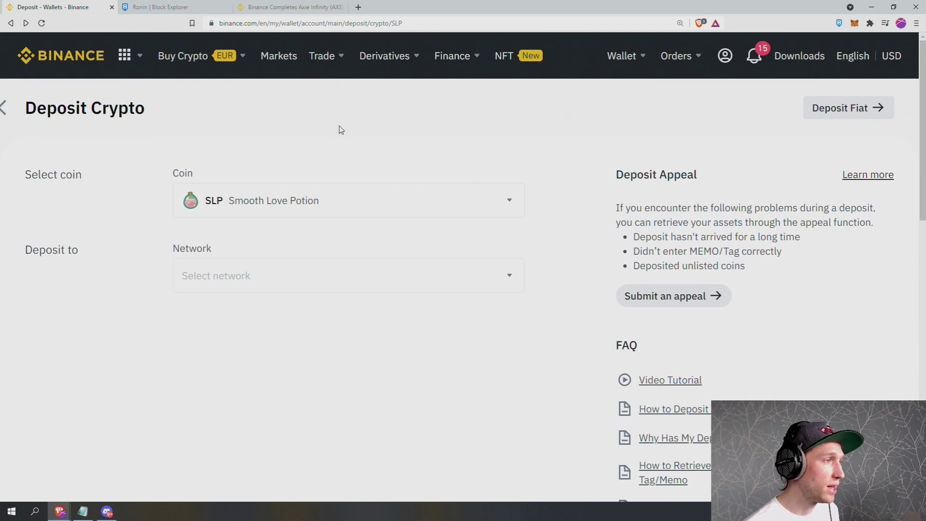
pyautogui.moveTo(330, 70)
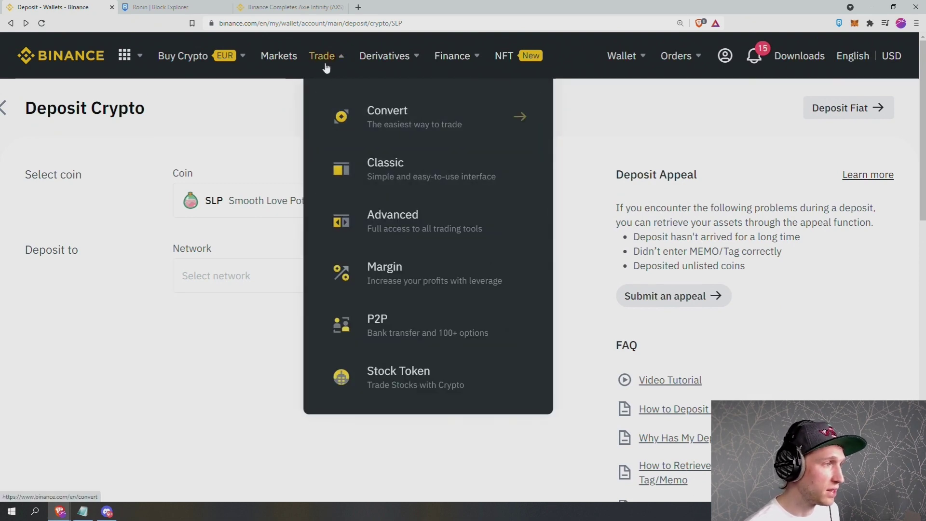
# Step: Open Convert and set the pair to SLP as From and USDT as To
pyautogui.click(354, 117)
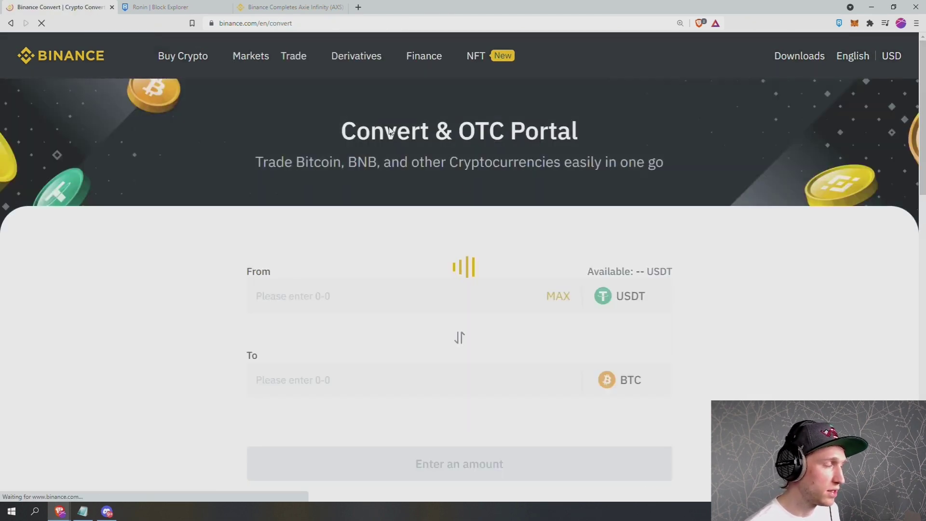
pyautogui.scroll(-1, 441, 224)
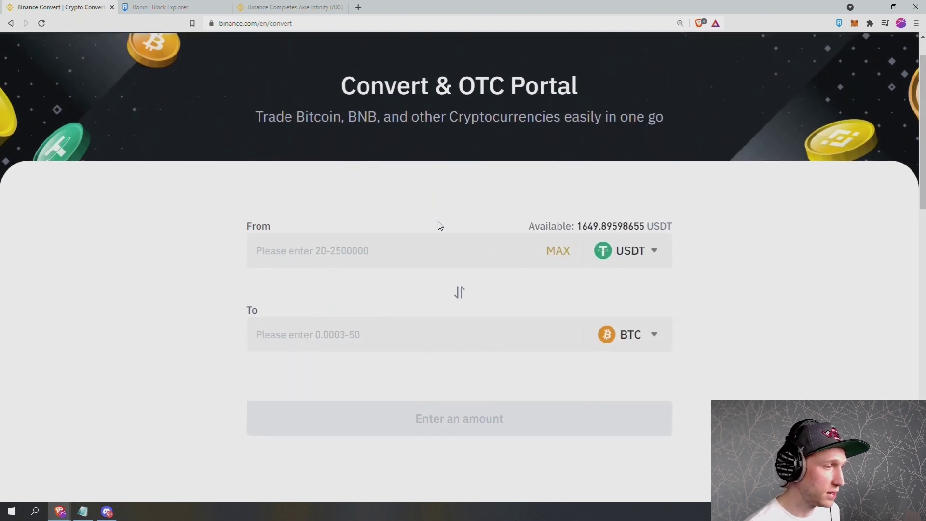
pyautogui.click(402, 255)
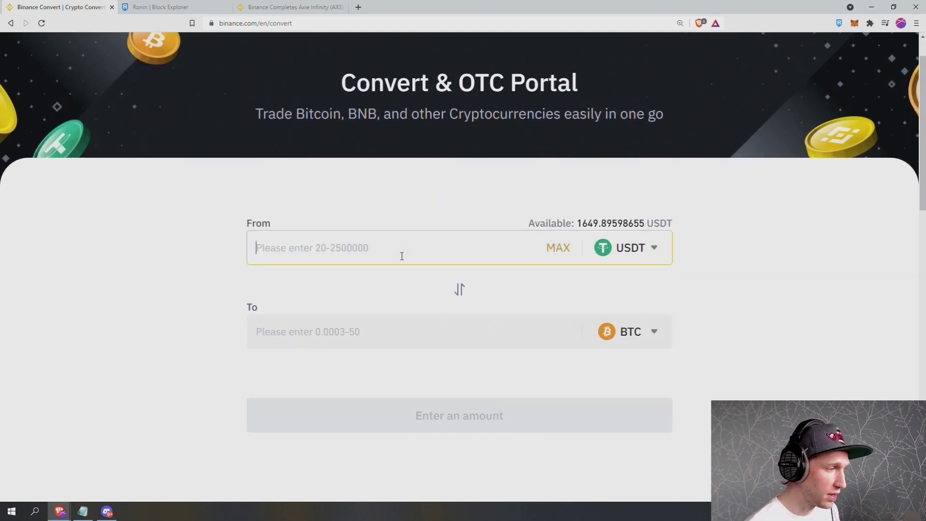
pyautogui.click(605, 246)
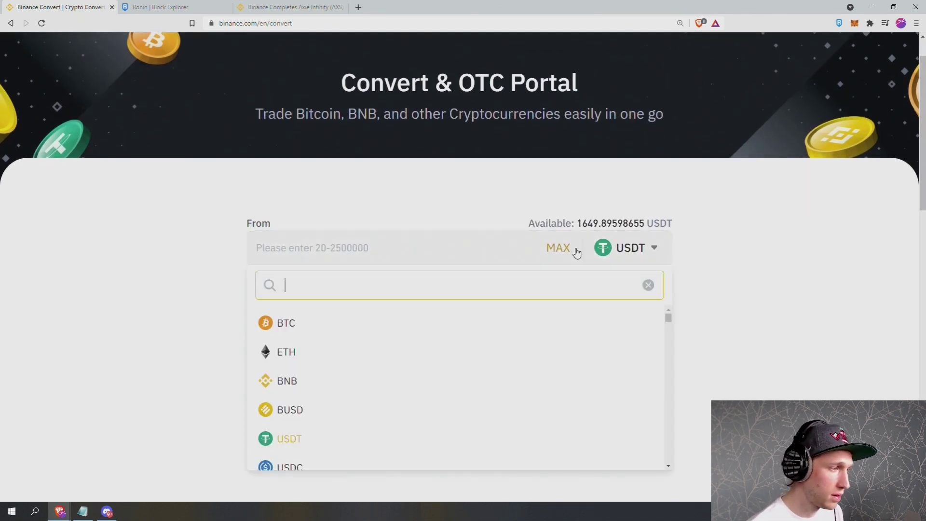
pyautogui.click(633, 246)
pyautogui.click(630, 256)
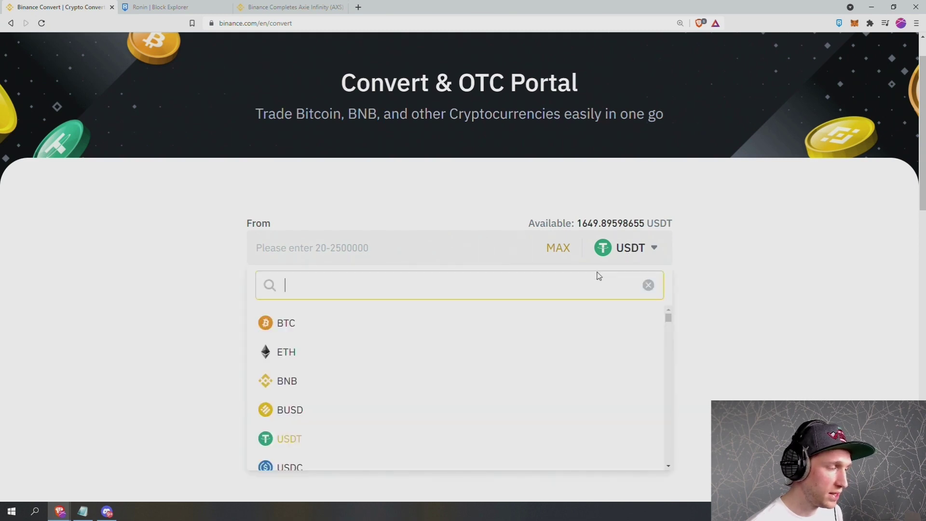
pyautogui.write('slp')
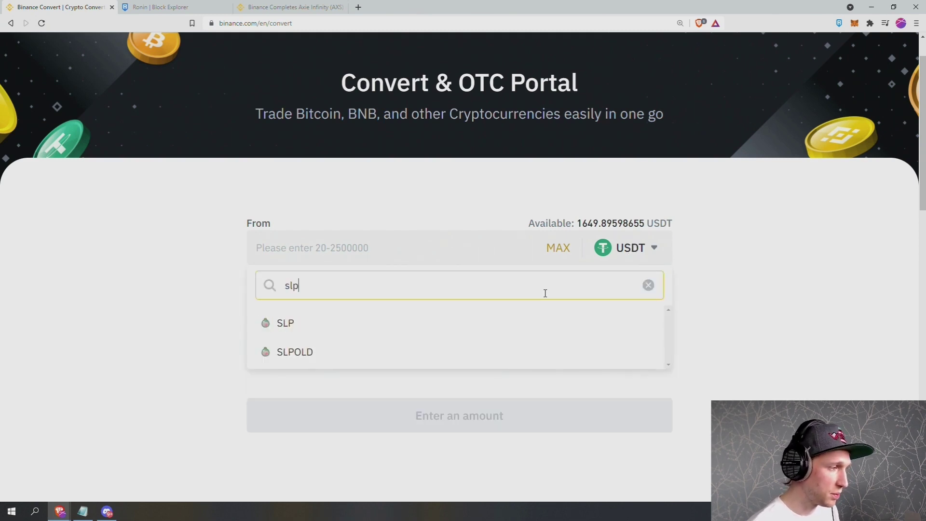
pyautogui.click(440, 322)
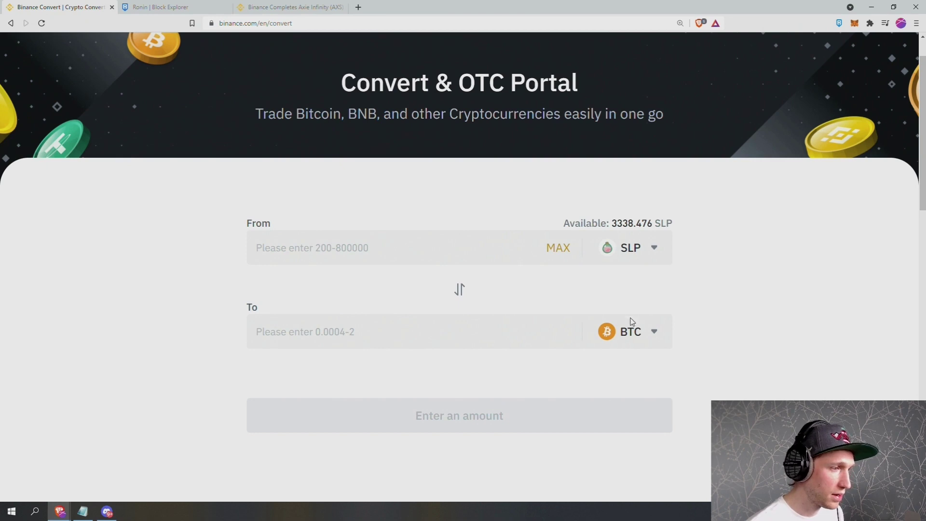
pyautogui.click(641, 334)
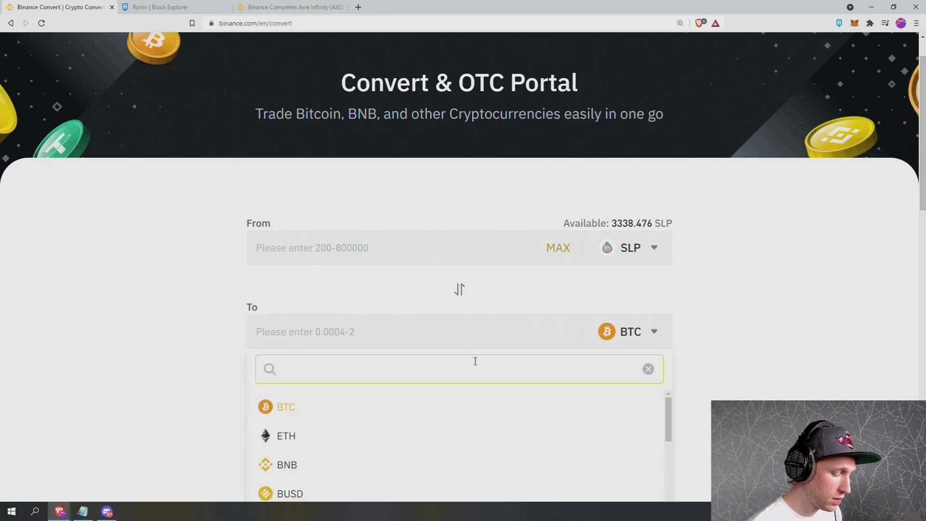
pyautogui.write('usd')
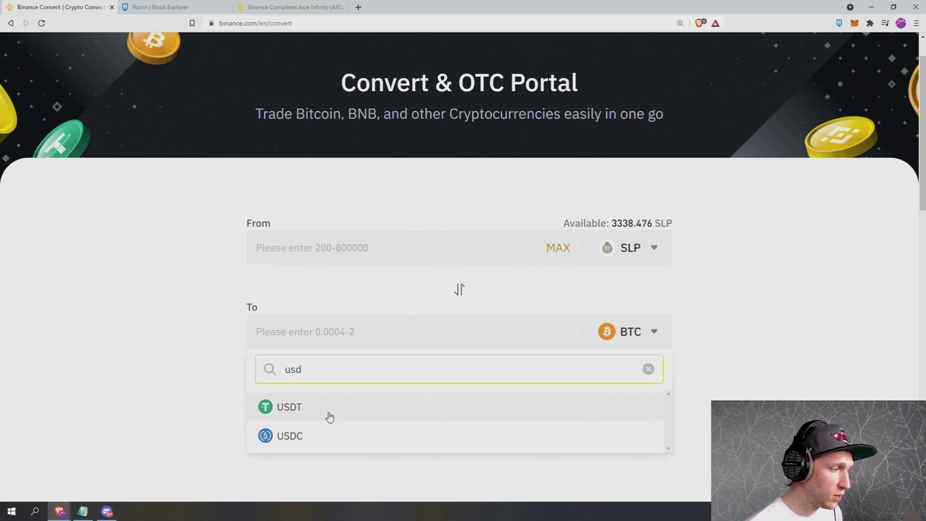
pyautogui.click(330, 415)
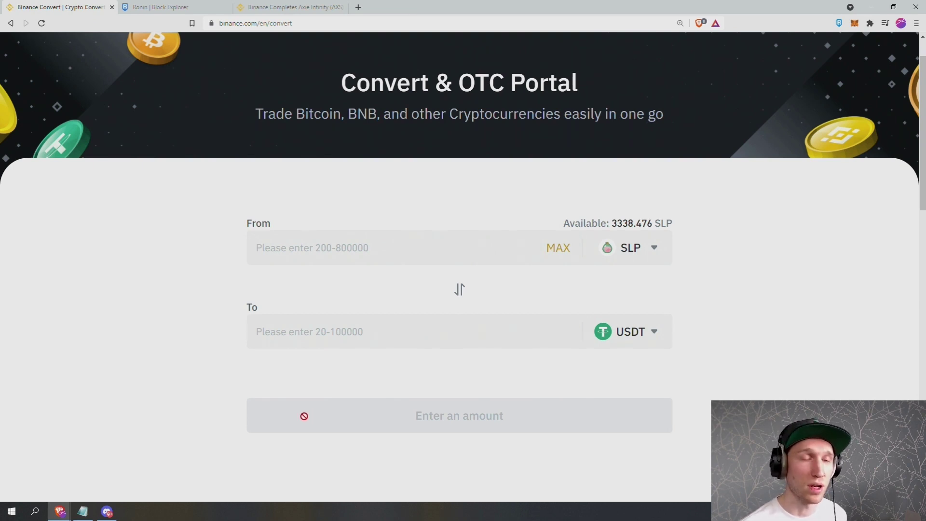
# Step: Preview converting 200 SLP and refresh the expired quote to 25.3328 USDT
pyautogui.click(370, 252)
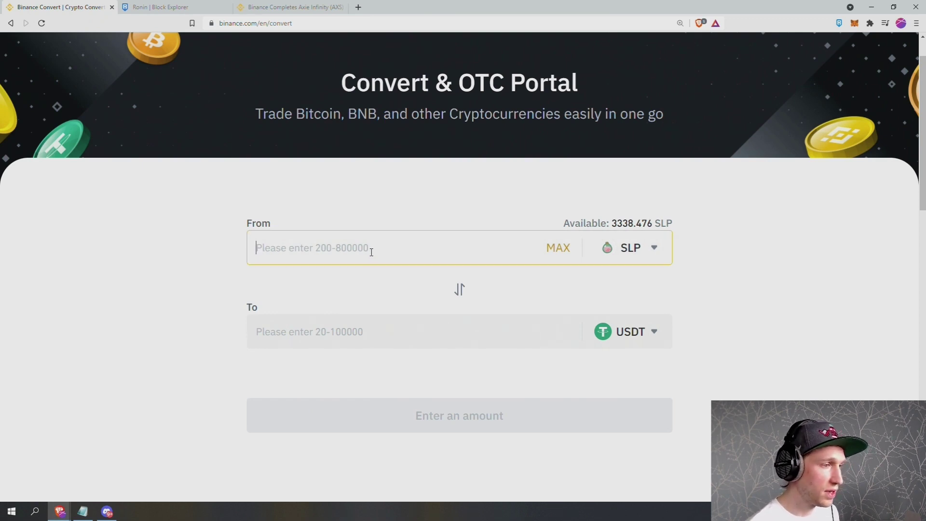
pyautogui.write('200')
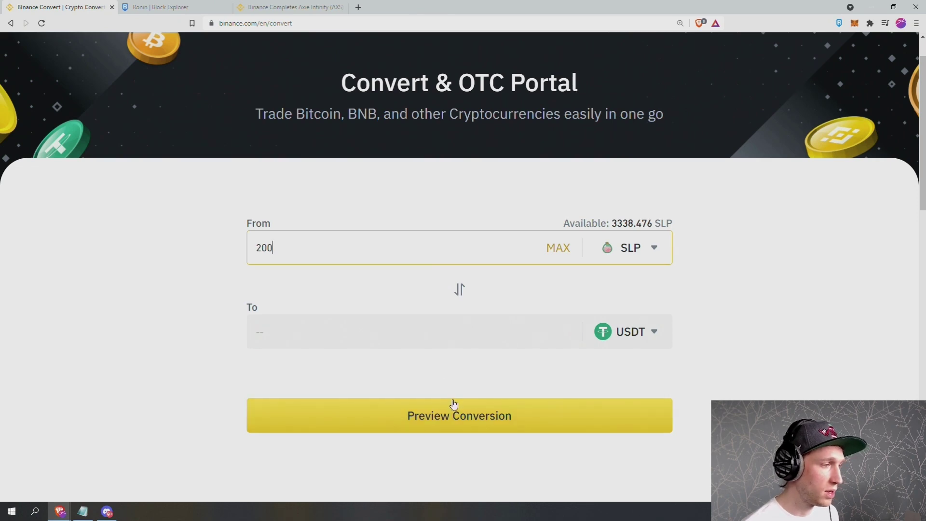
pyautogui.click(455, 407)
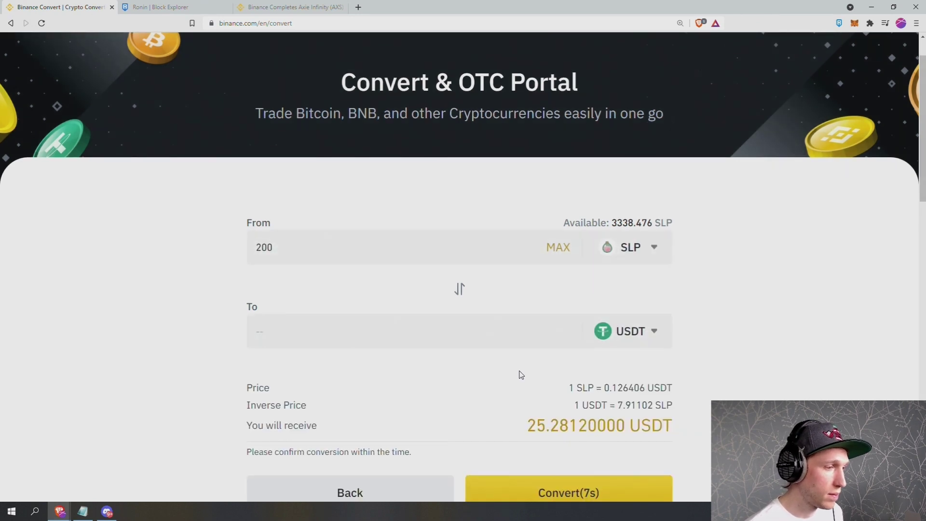
pyautogui.scroll(-1, 520, 375)
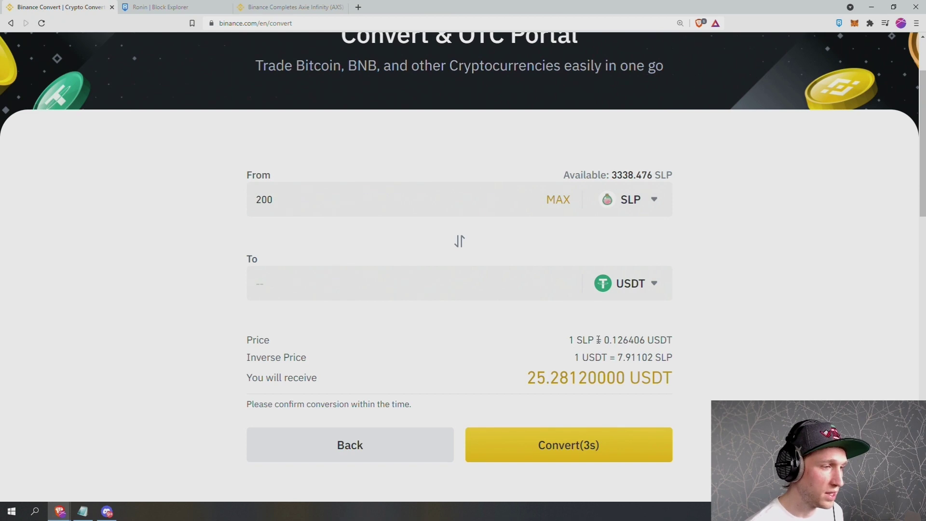
pyautogui.moveTo(606, 340); pyautogui.dragTo(635, 343)
pyautogui.click(636, 343)
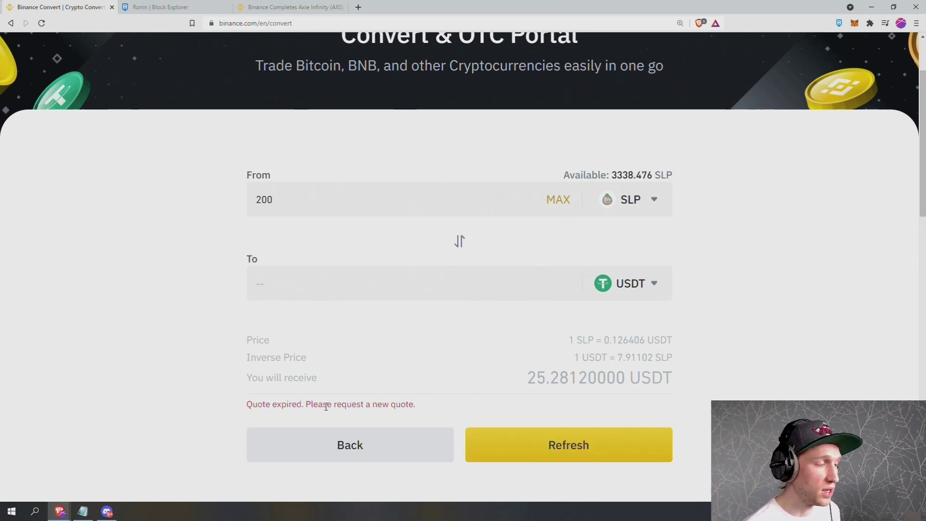
pyautogui.click(548, 442)
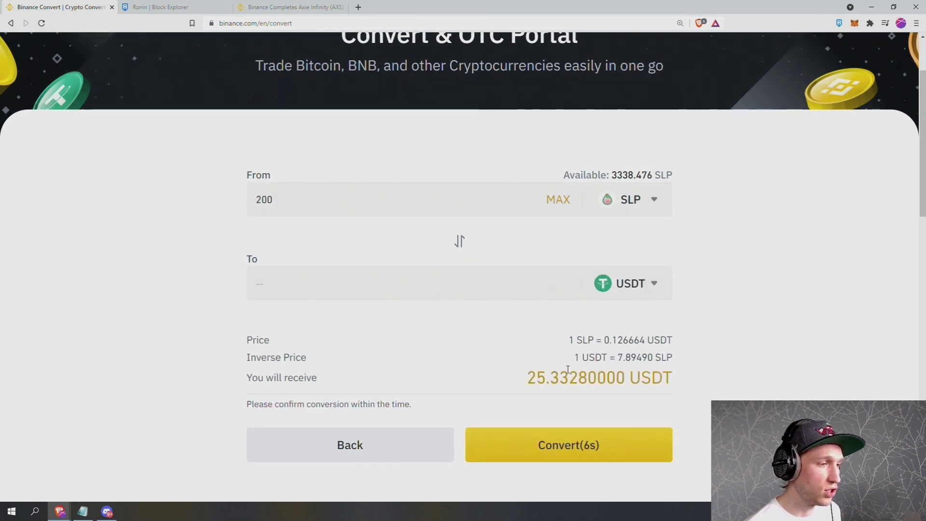
pyautogui.scroll(-1, 602, 381)
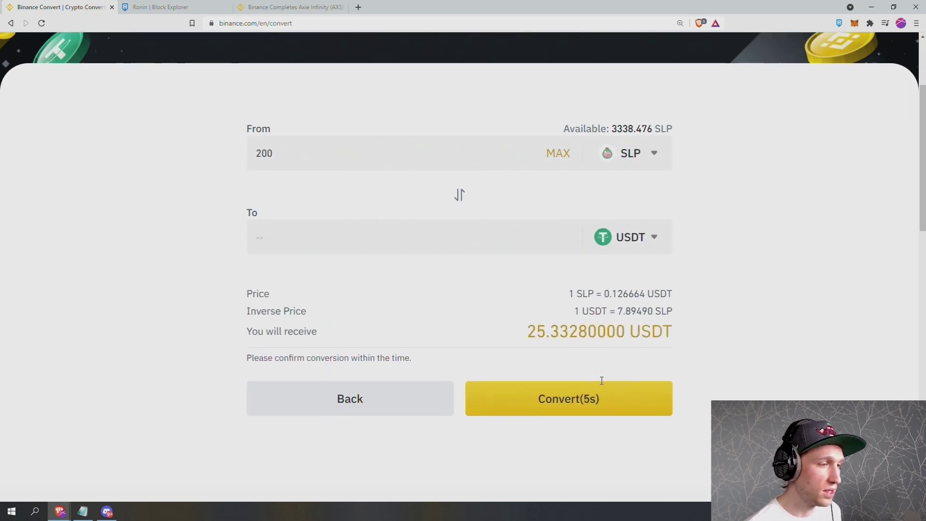
# Step: Convert 200 SLP into 25.3328 USDT and open its Successful record in Convert History
pyautogui.click(577, 406)
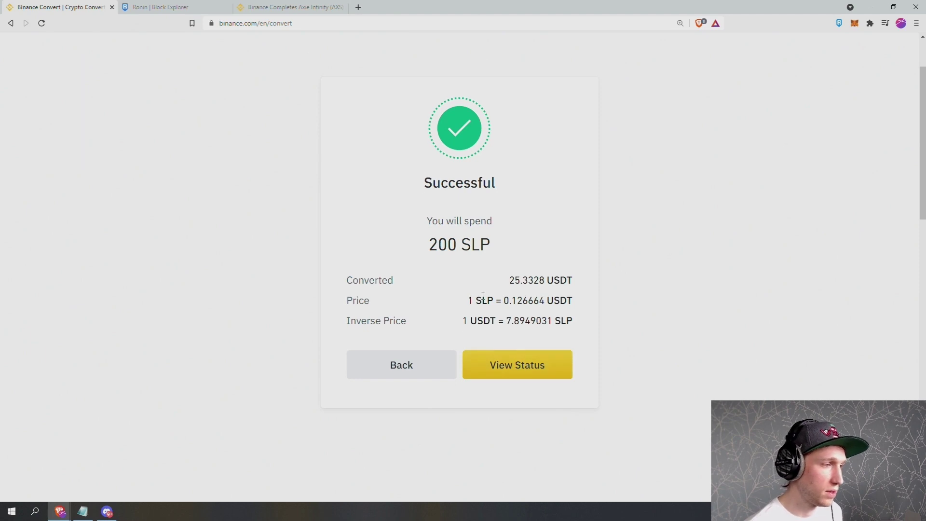
pyautogui.moveTo(433, 244); pyautogui.dragTo(574, 281)
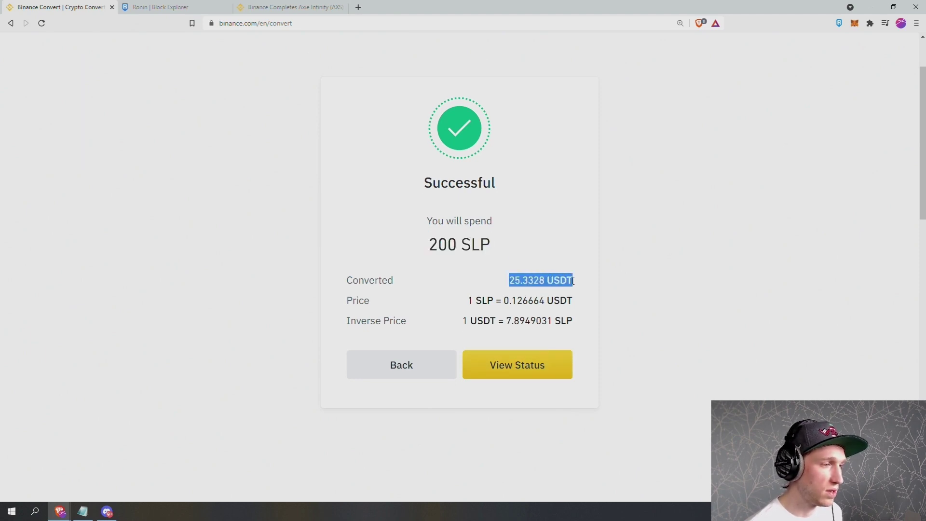
pyautogui.click(574, 280)
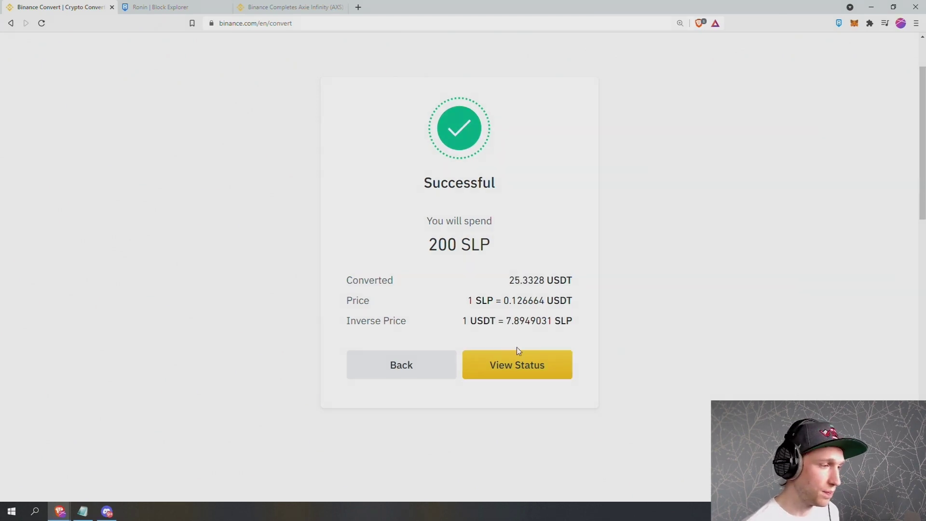
pyautogui.click(503, 376)
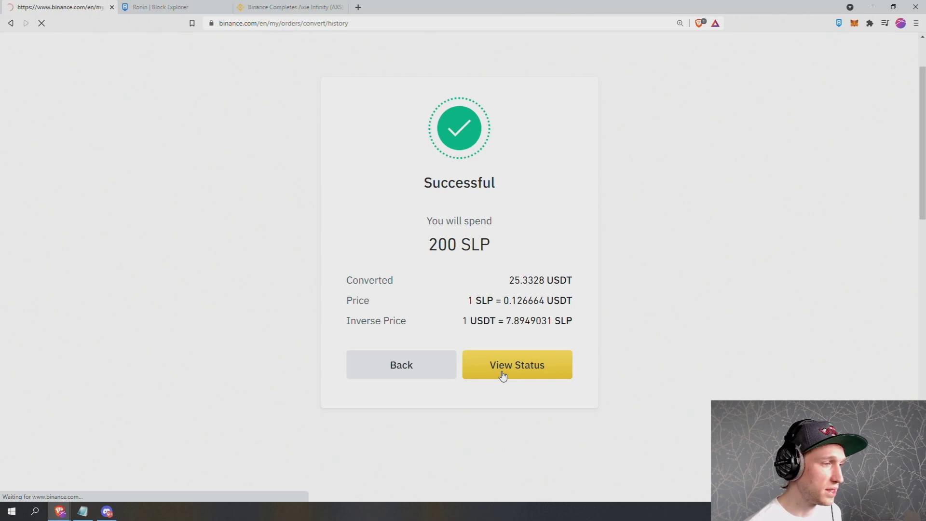